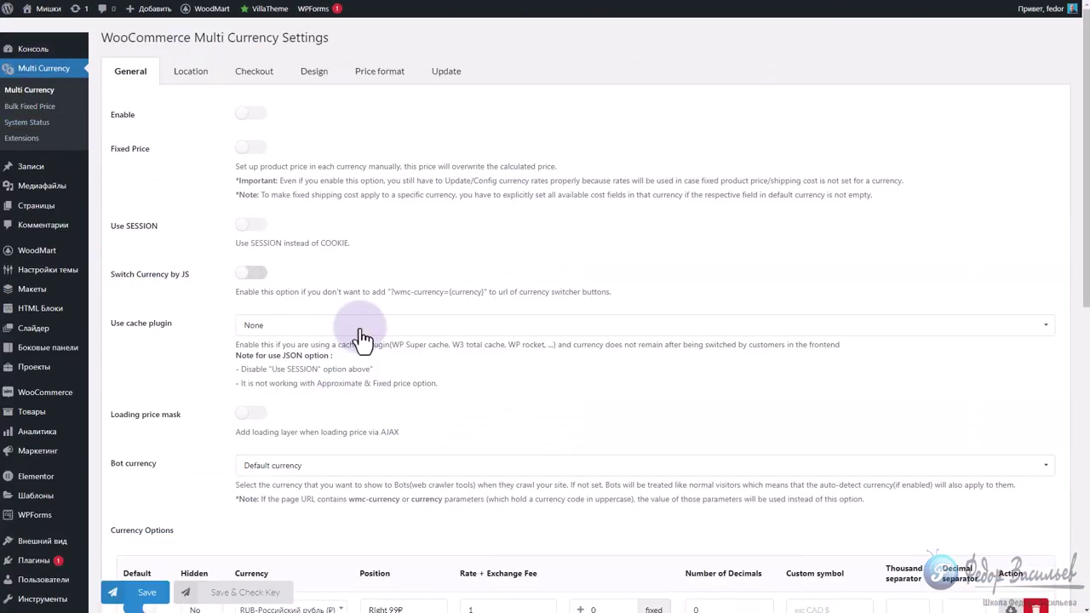
Translate the multi-currency settings page into Russian, enable the multi-currency feature and save the settings
right_click(696, 132)
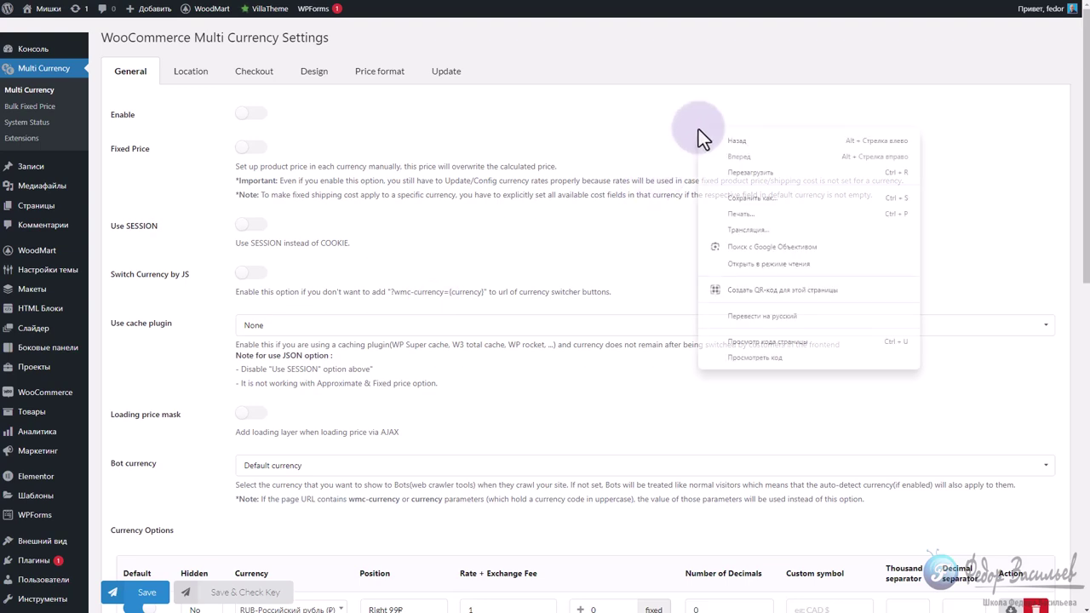
click(739, 317)
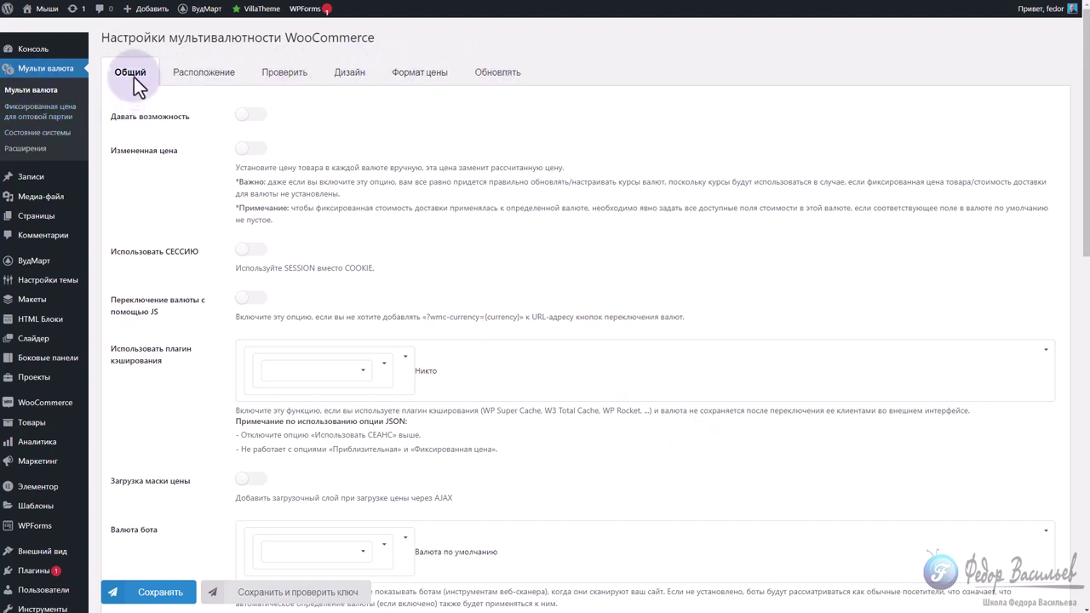
click(248, 119)
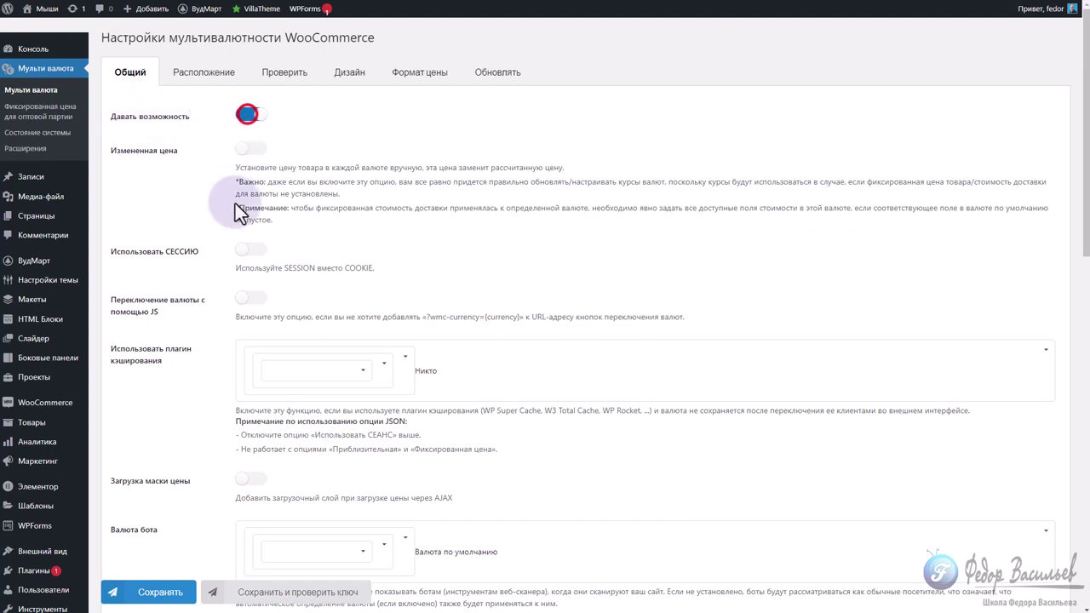
click(153, 599)
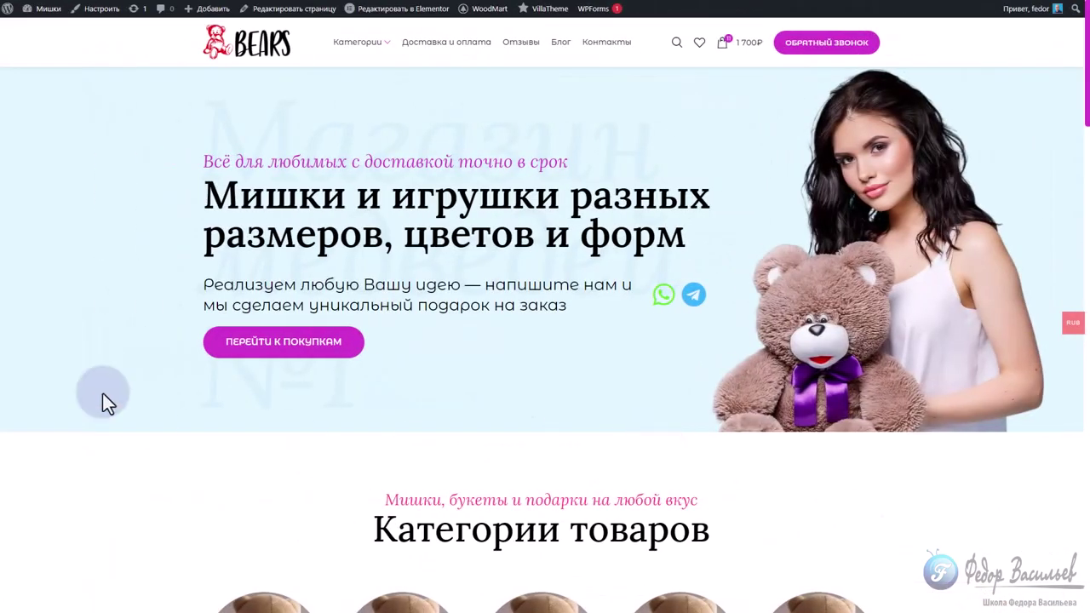
Examine the currency switcher on the storefront home page, including its expanded state and its behaviour along the page
scroll(904, 407, down, 1)
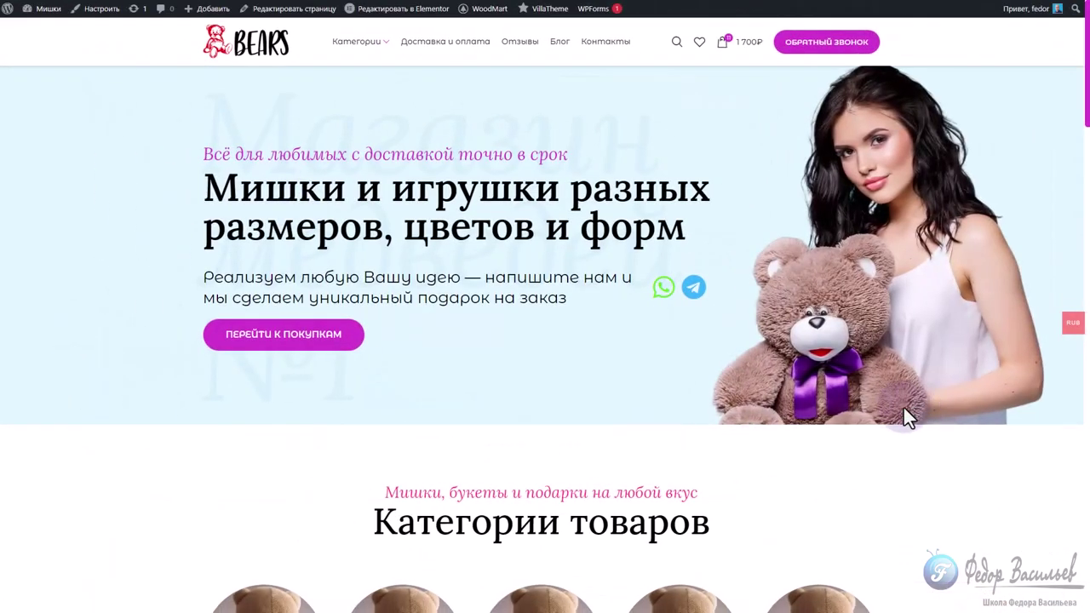
scroll(903, 407, down, 5)
mouse_move(1070, 322)
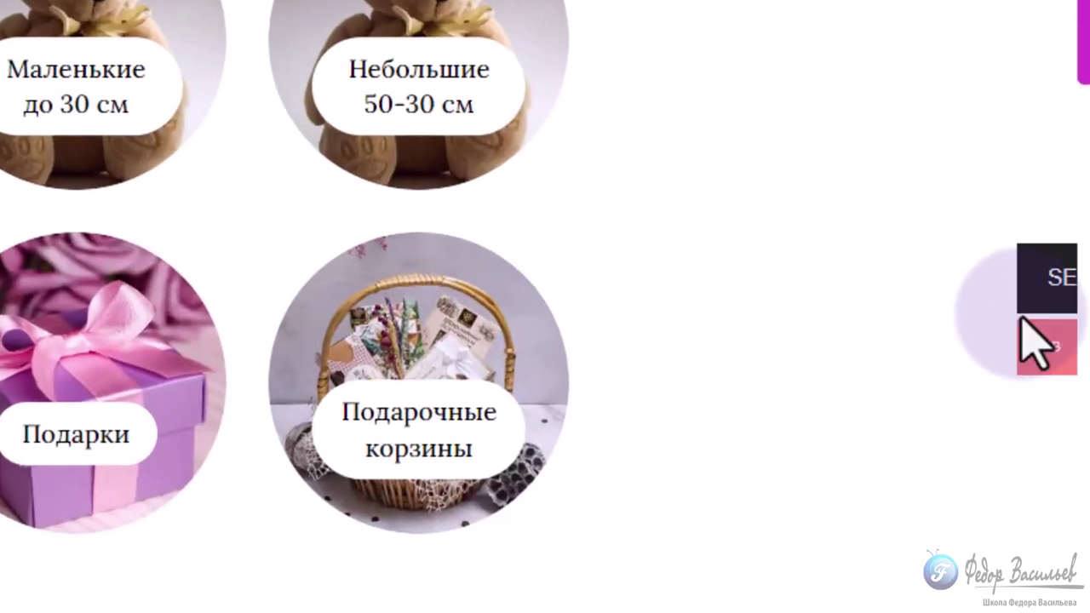
scroll(673, 579, down, 3)
scroll(669, 545, up, 6)
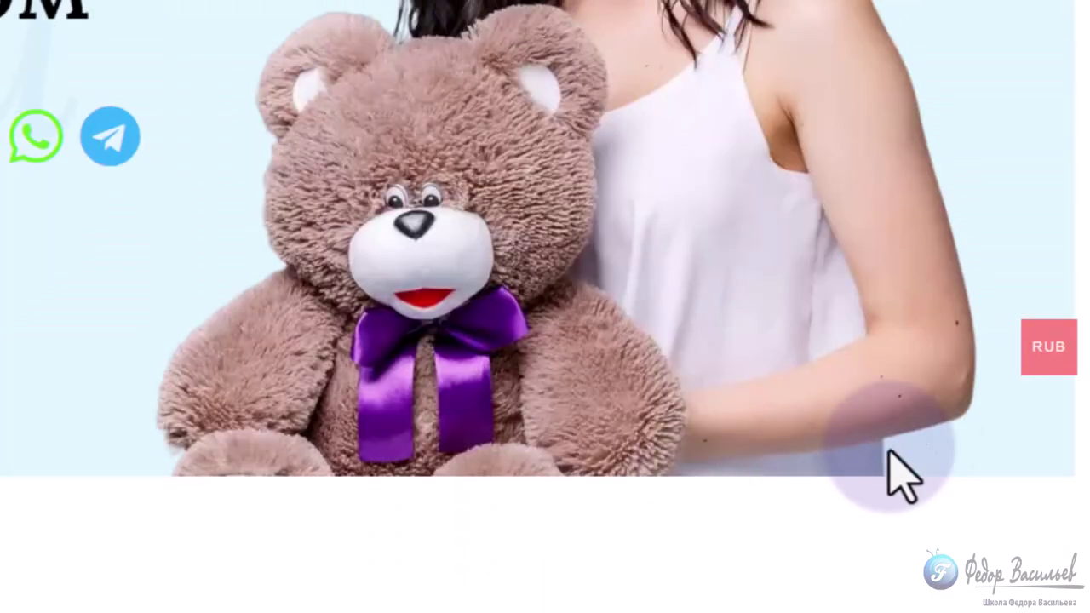
mouse_move(1048, 346)
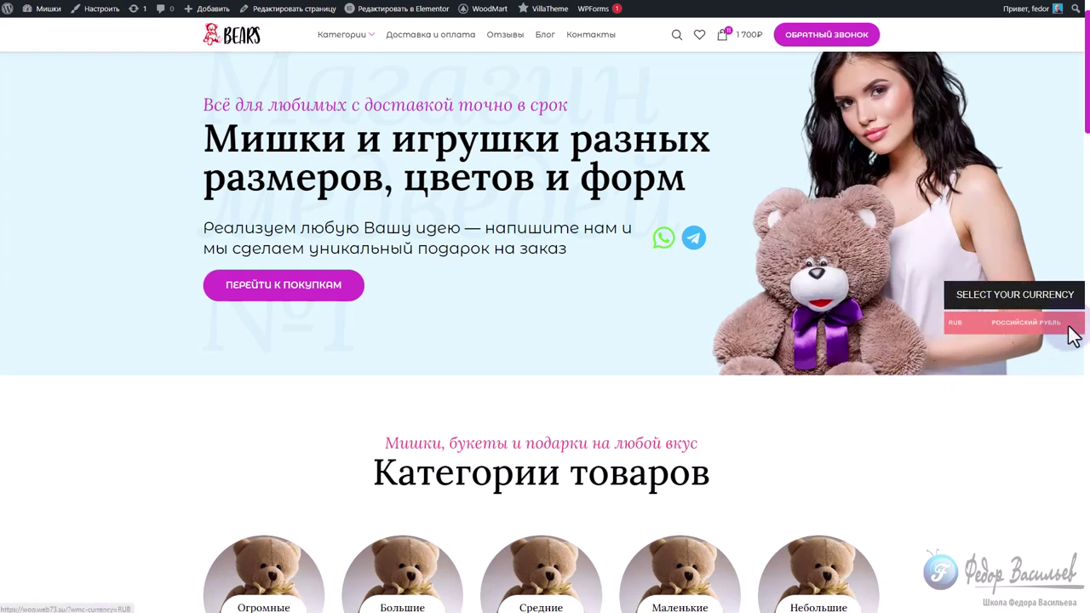
scroll(666, 374, up, 1)
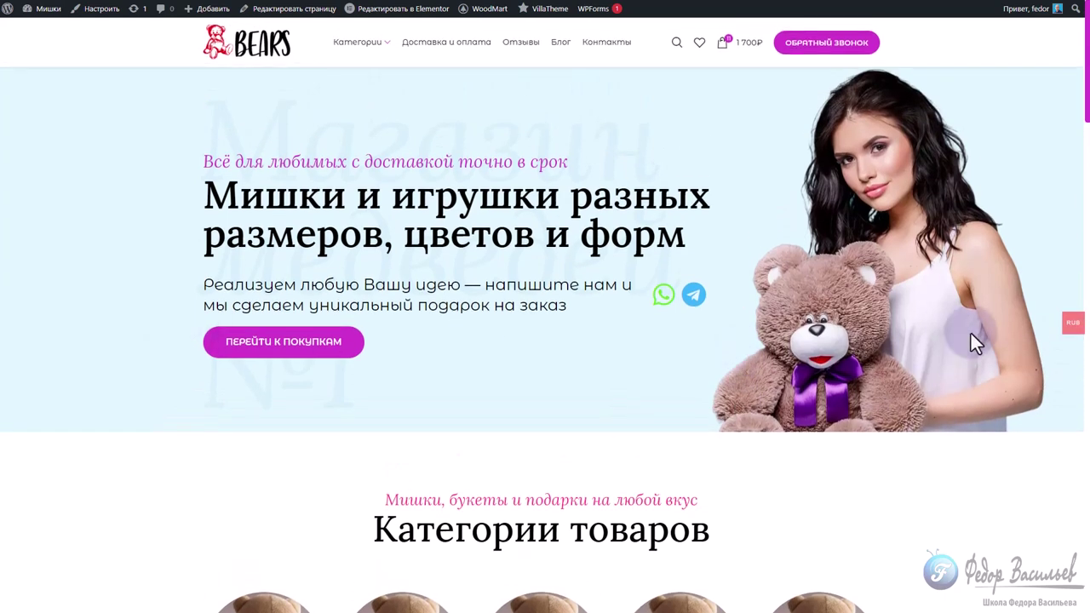
mouse_move(1064, 334)
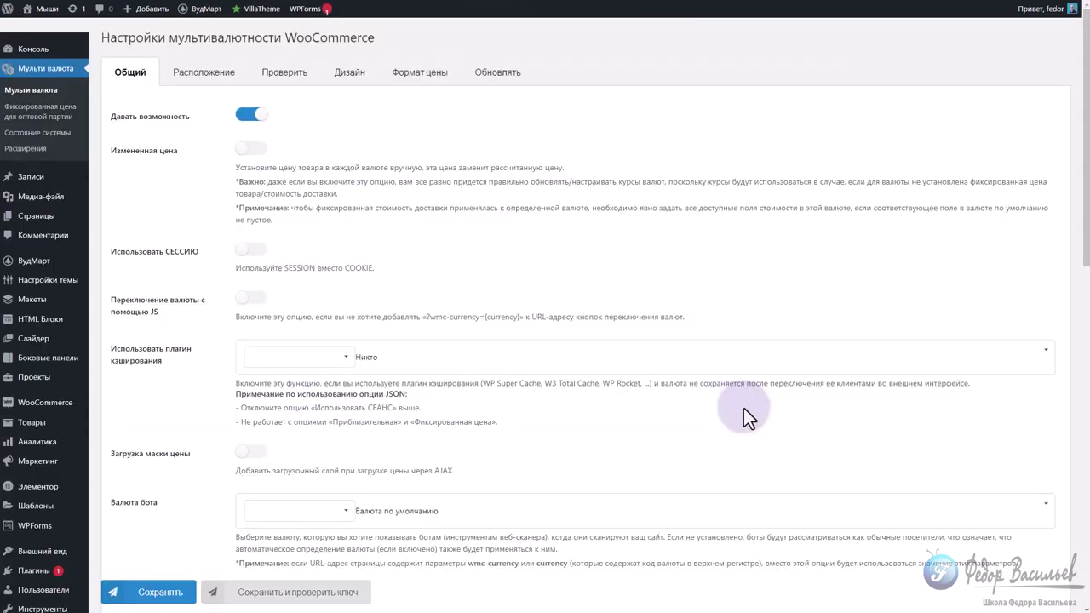
Examine the default ruble row in the currency options, including its currency list and the rate and exchange fee column
scroll(183, 192, down, 5)
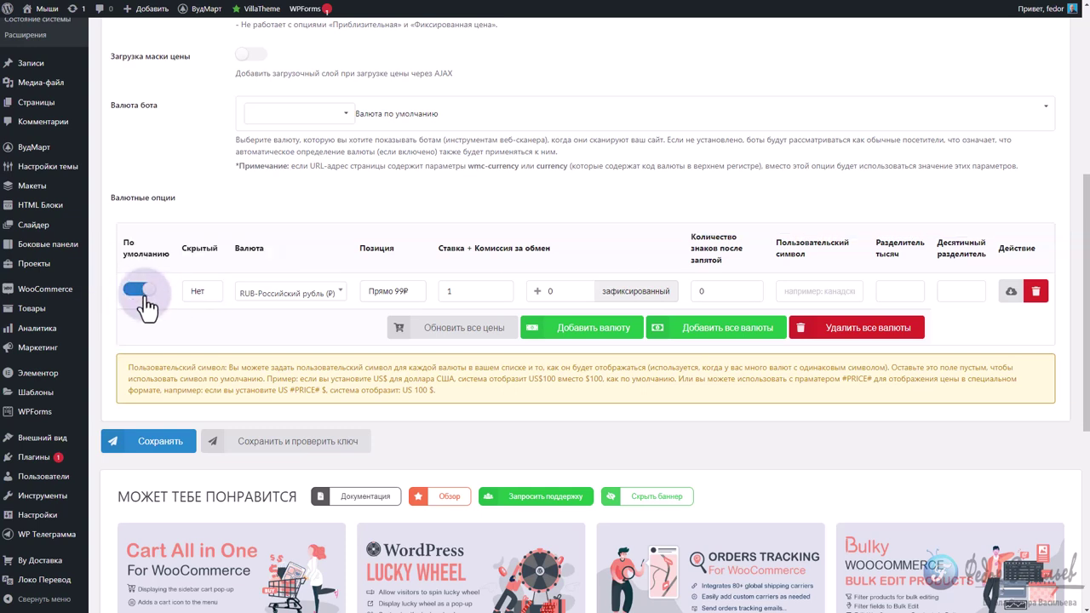
scroll(169, 319, up, 1)
click(310, 349)
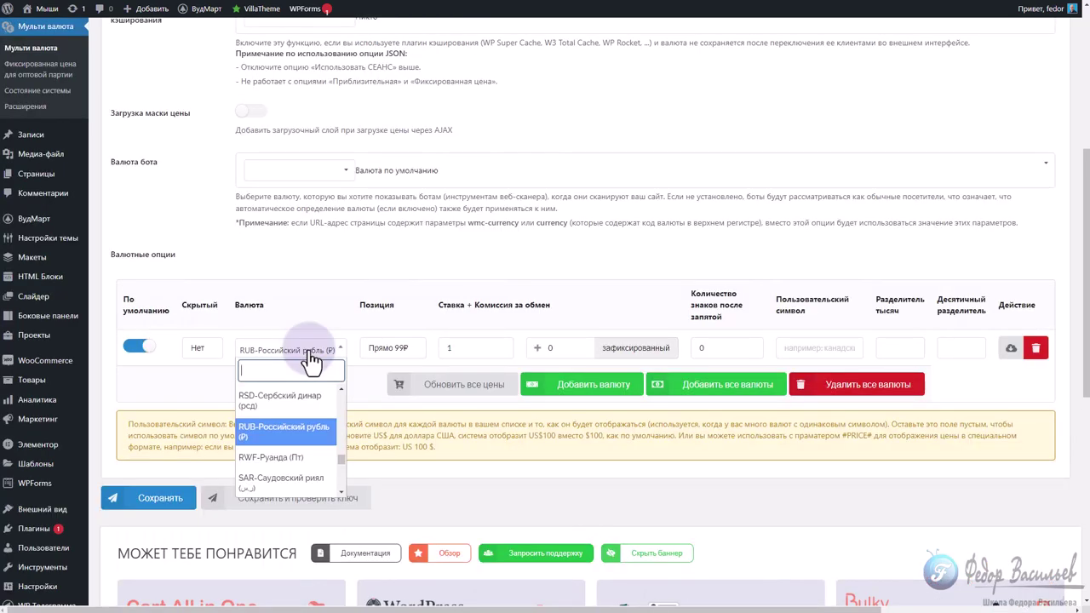
click(310, 351)
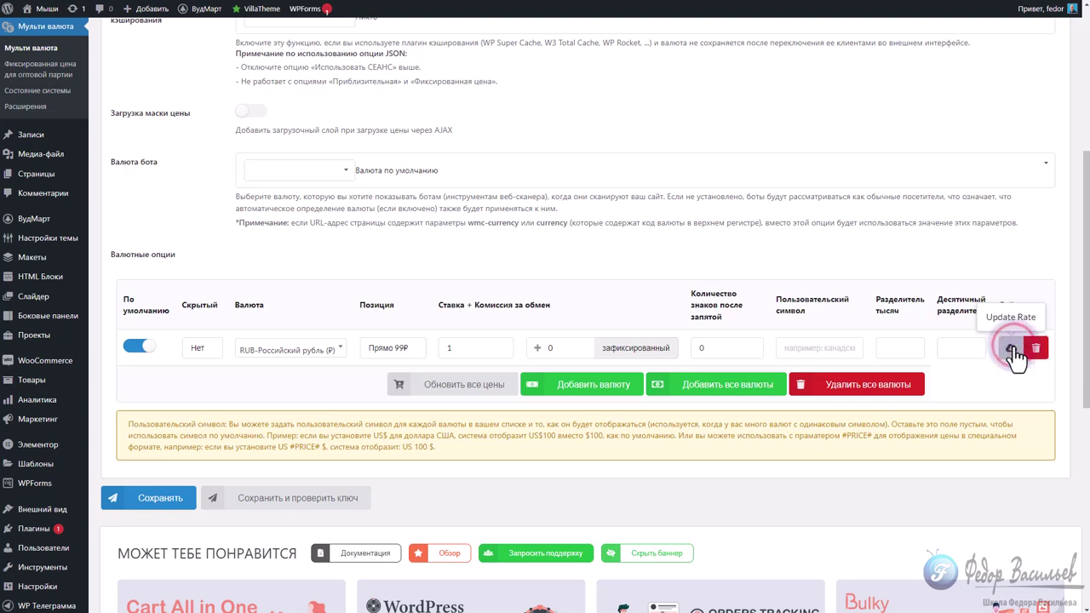
drag(442, 305, 540, 306)
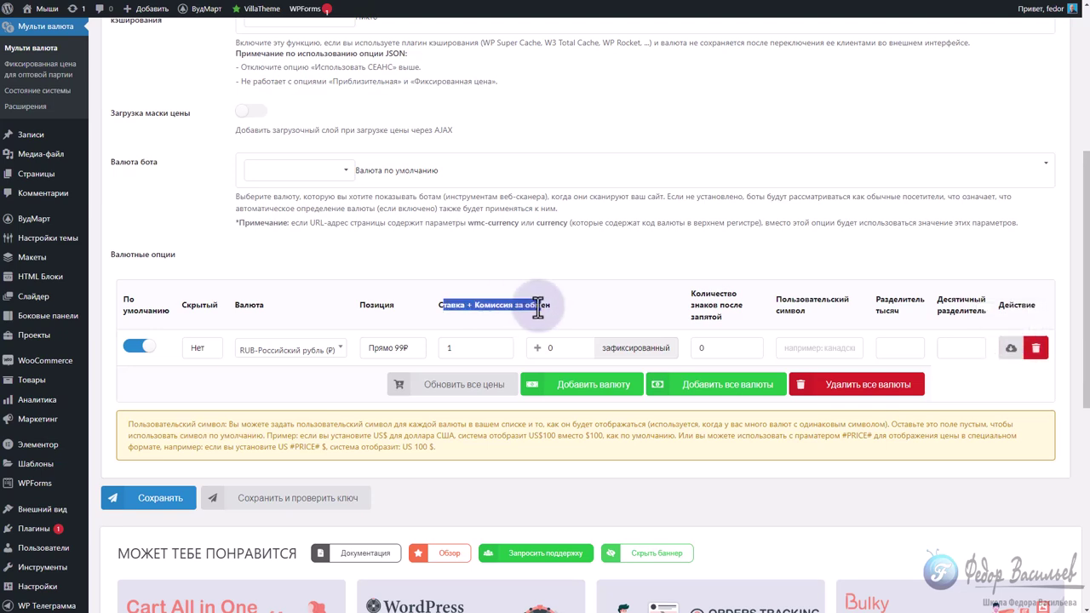
Add a second row to the currency options and set its currency to NZD, the New Zealand dollar
click(567, 393)
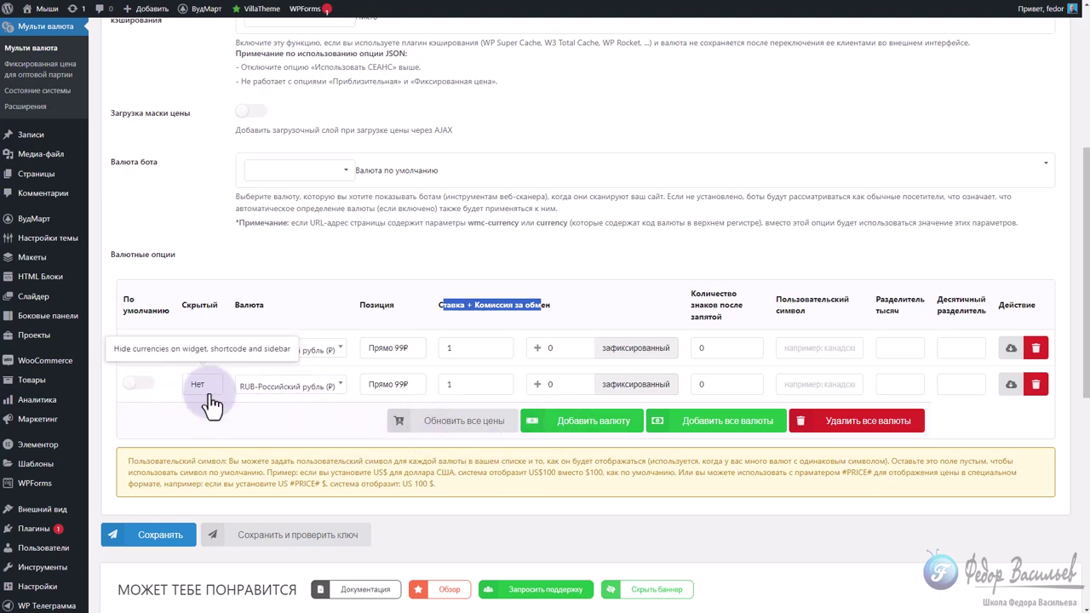
click(297, 385)
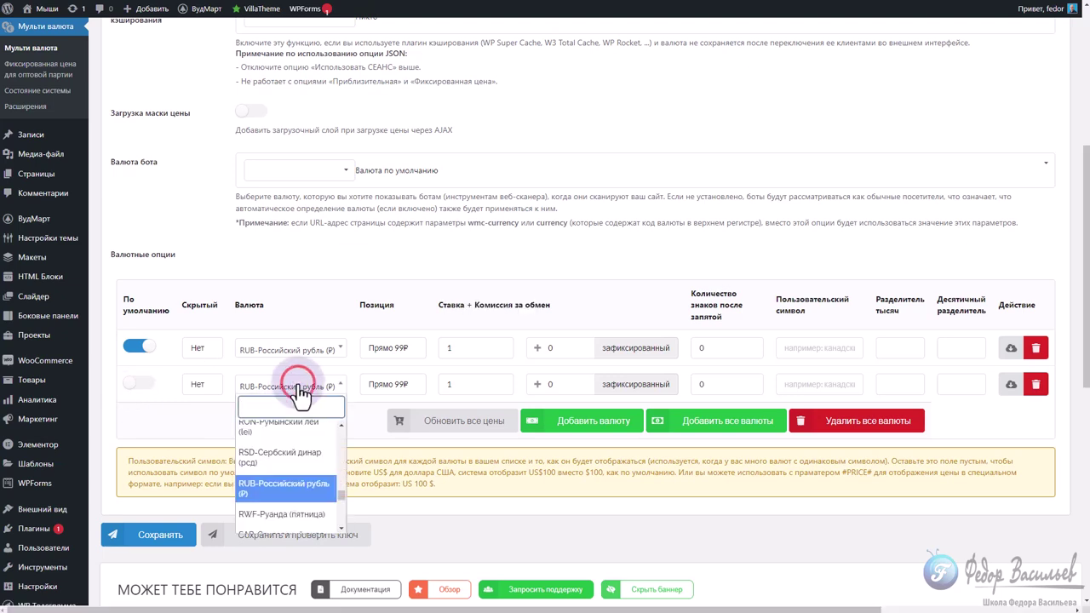
scroll(295, 440, up, 3)
click(292, 447)
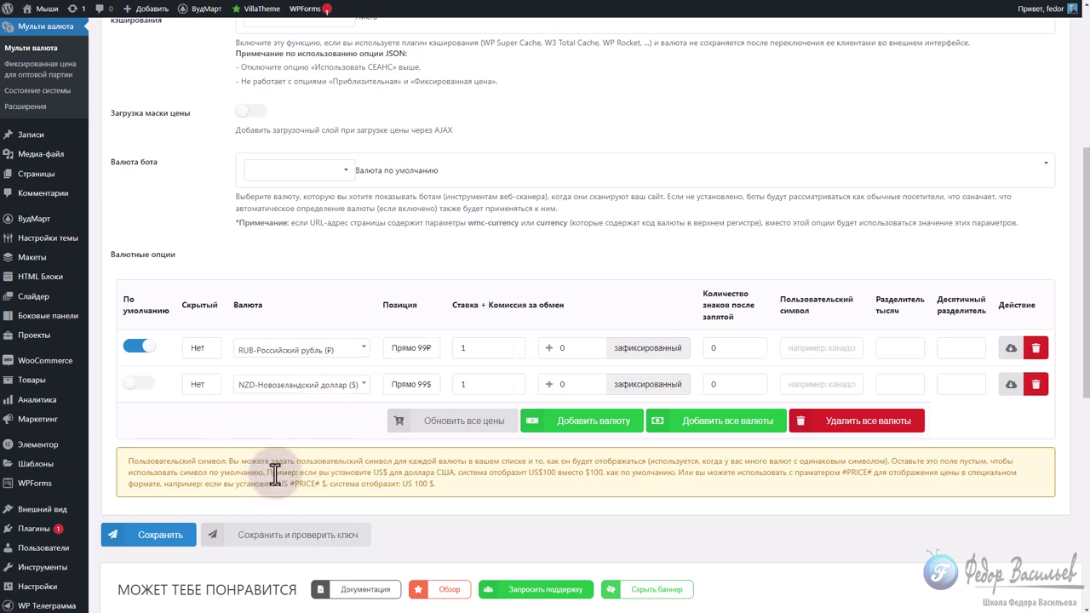
Add a third row to the currency options and set its currency to PAB, the Panamanian balboa
click(566, 422)
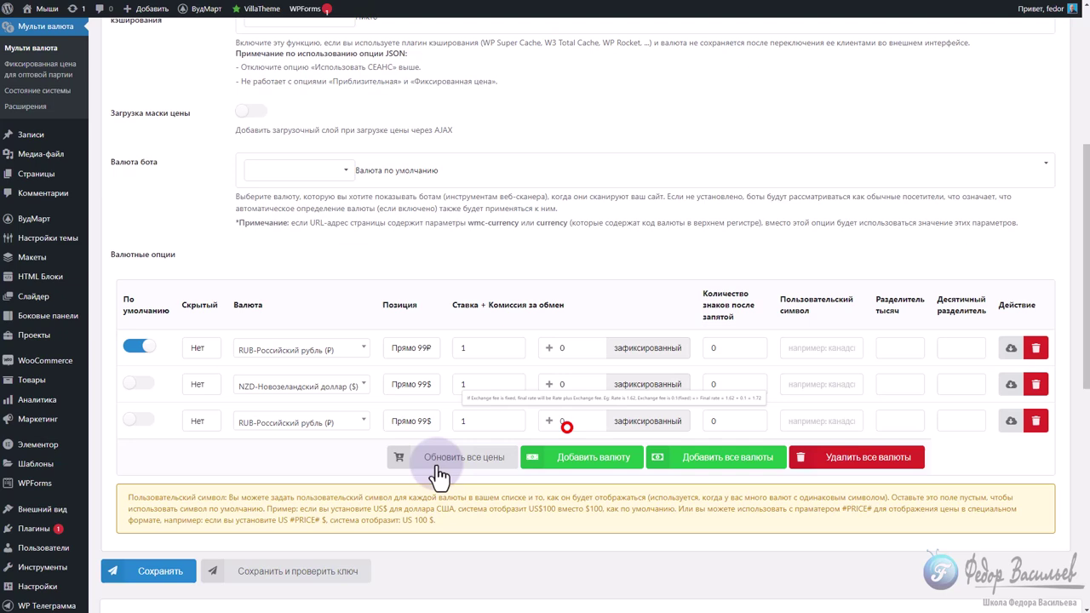
click(336, 427)
scroll(334, 480, up, 3)
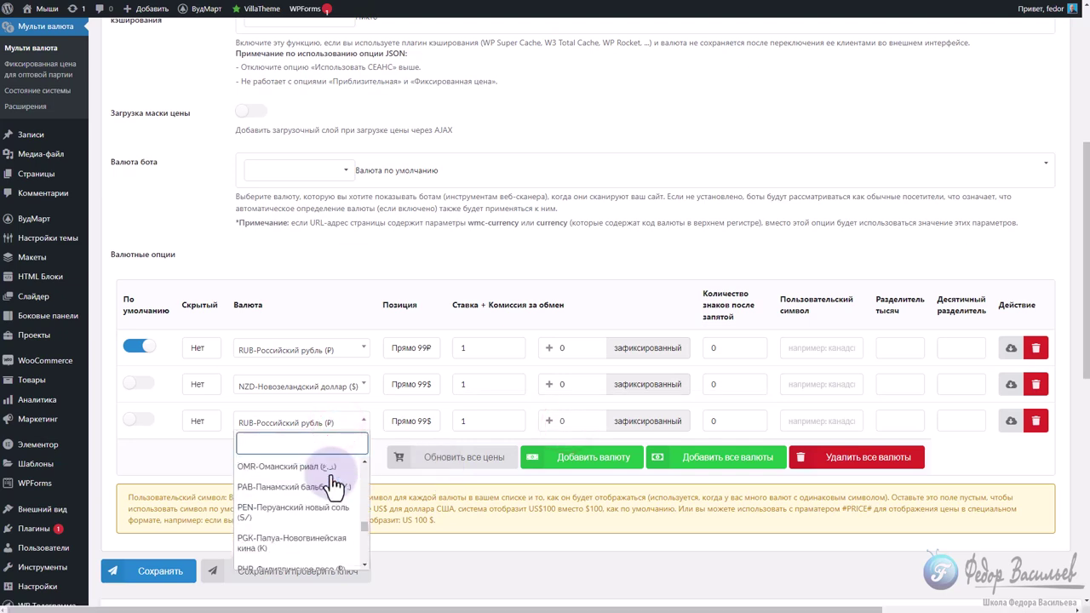
scroll(332, 494, up, 1)
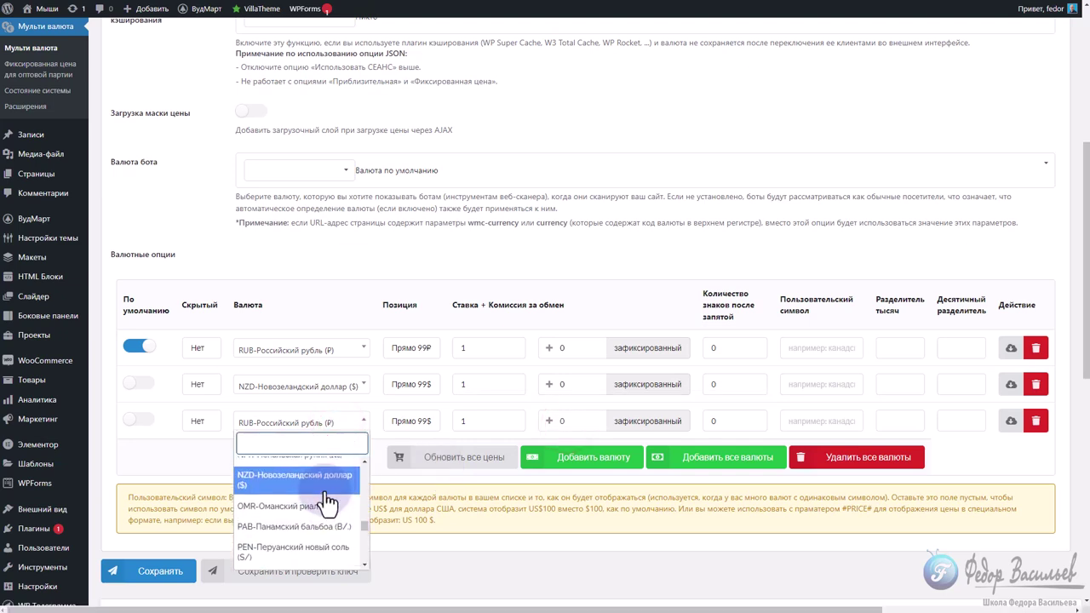
click(287, 525)
Update the exchange rates of all listed currencies, review the rate column and save the settings
click(487, 457)
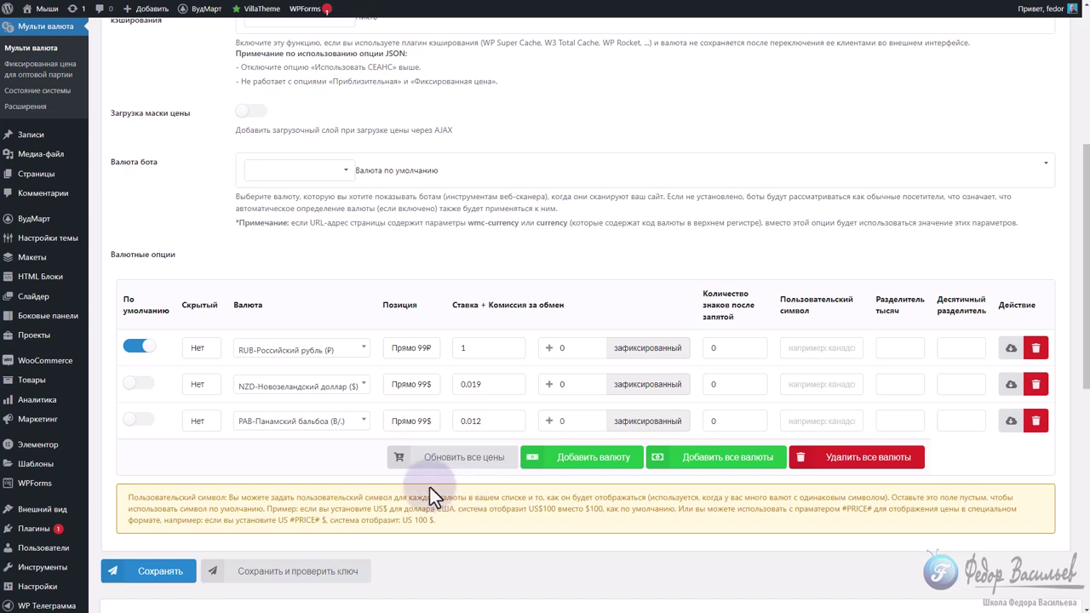
drag(469, 304, 509, 305)
click(477, 345)
click(484, 384)
double_click(484, 384)
double_click(489, 421)
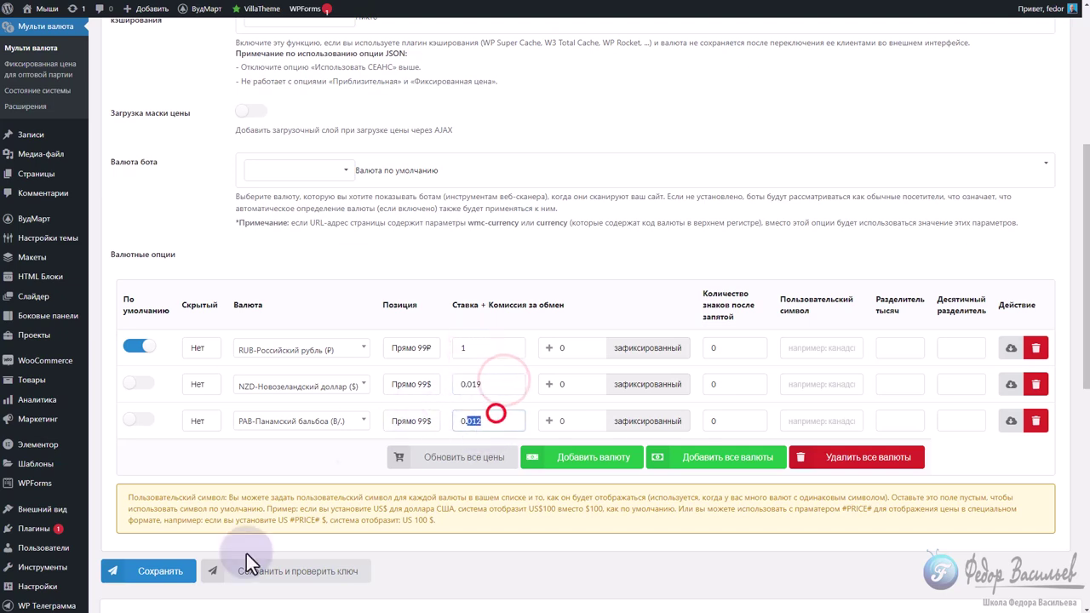
click(160, 570)
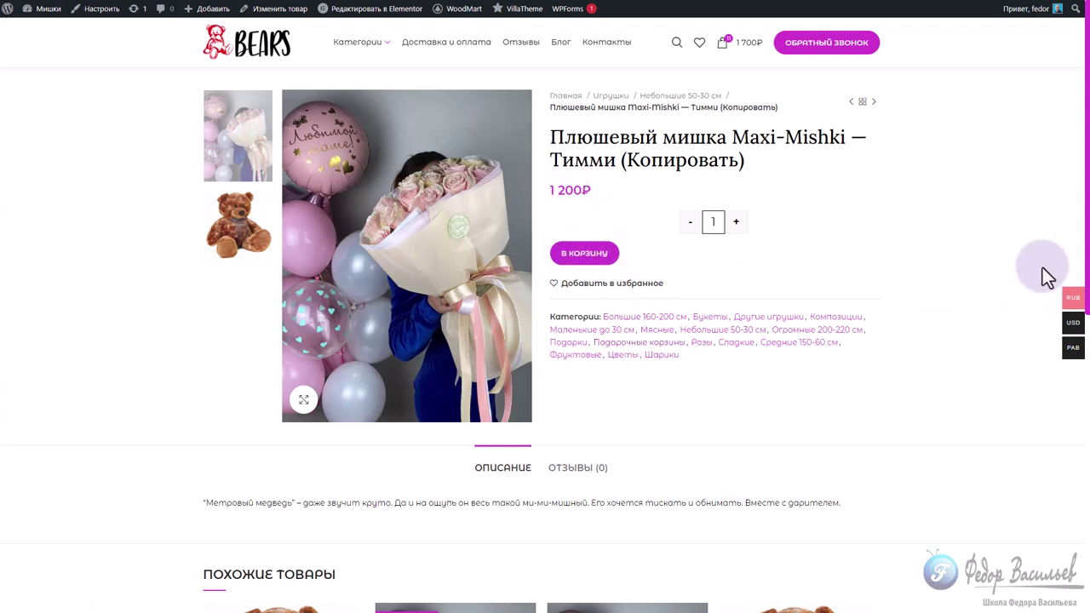
Switch the storefront product page to US dollars and compare the USD rate with Google's conversion of 1200 rubles
mouse_move(1073, 304)
click(1028, 325)
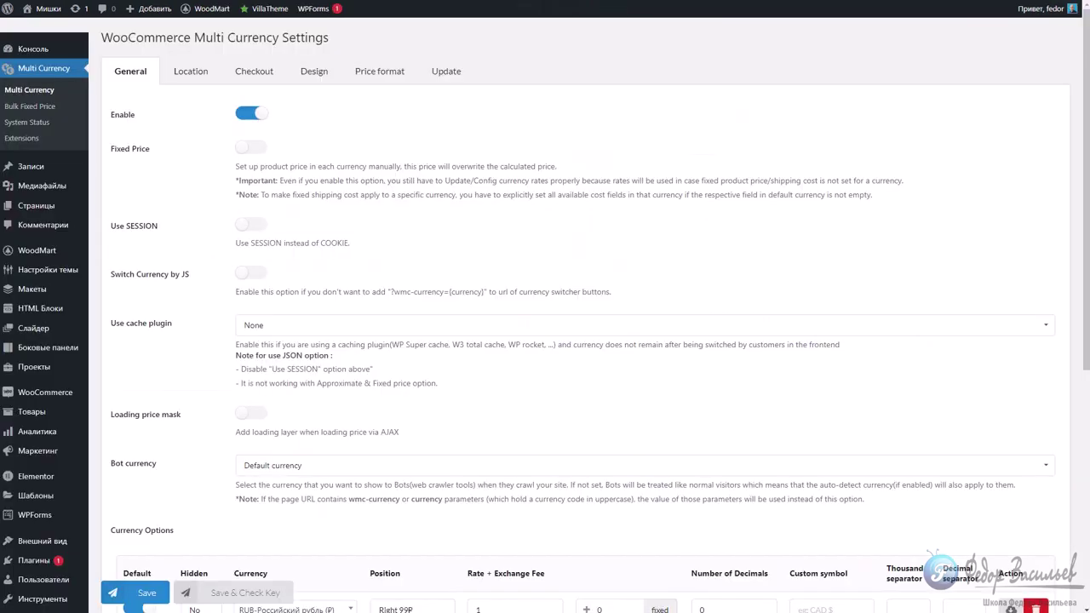
scroll(537, 77, down, 2)
scroll(537, 81, down, 2)
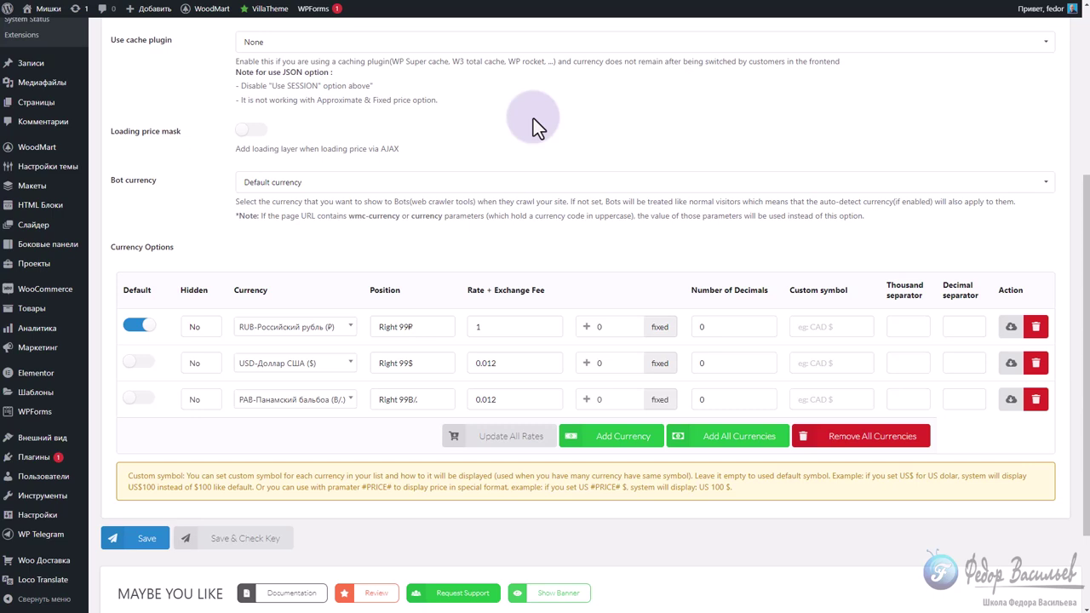
double_click(485, 362)
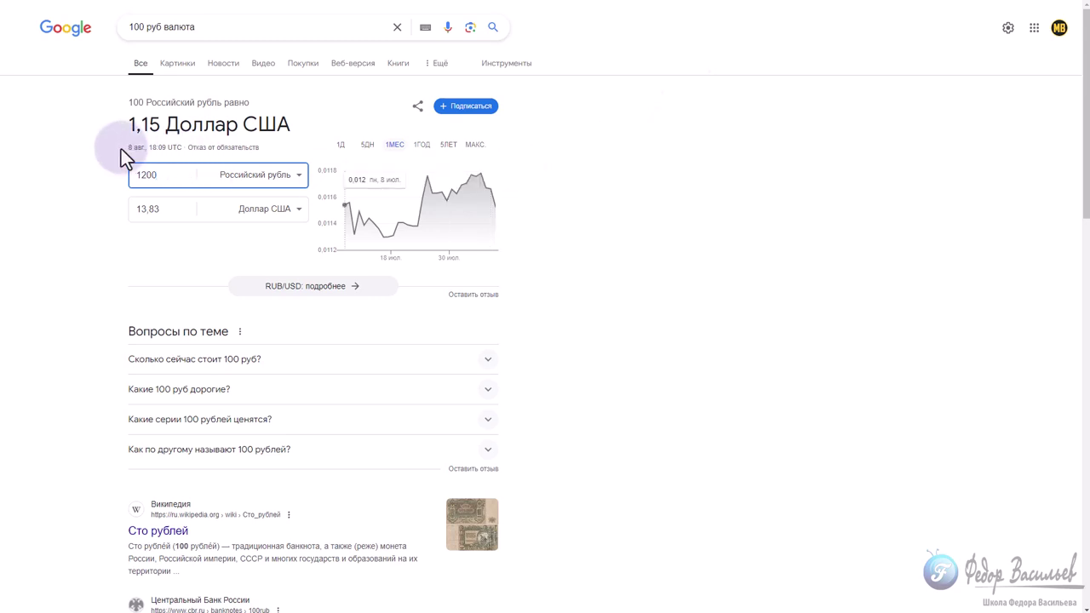
double_click(162, 206)
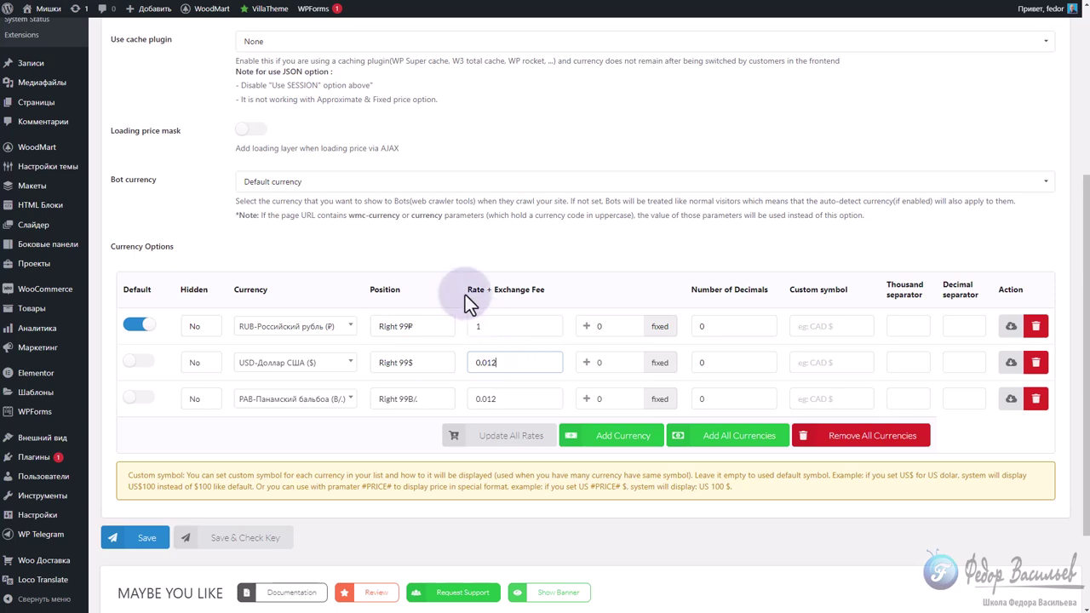
Examine the US dollar exchange rate value in the currency options
drag(506, 362, 468, 361)
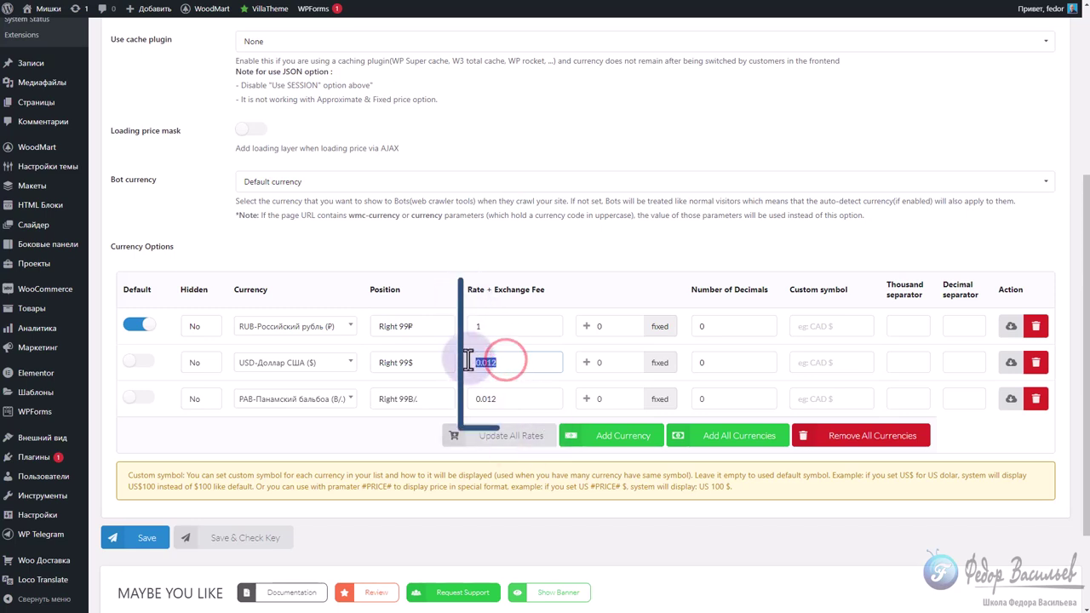
drag(507, 360, 472, 366)
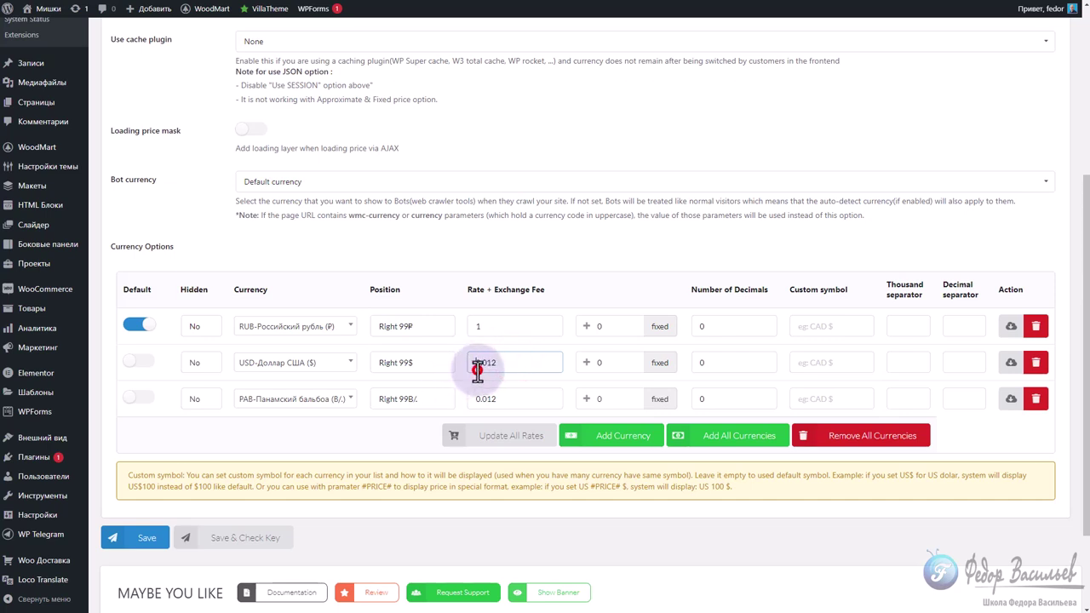
drag(477, 364, 487, 365)
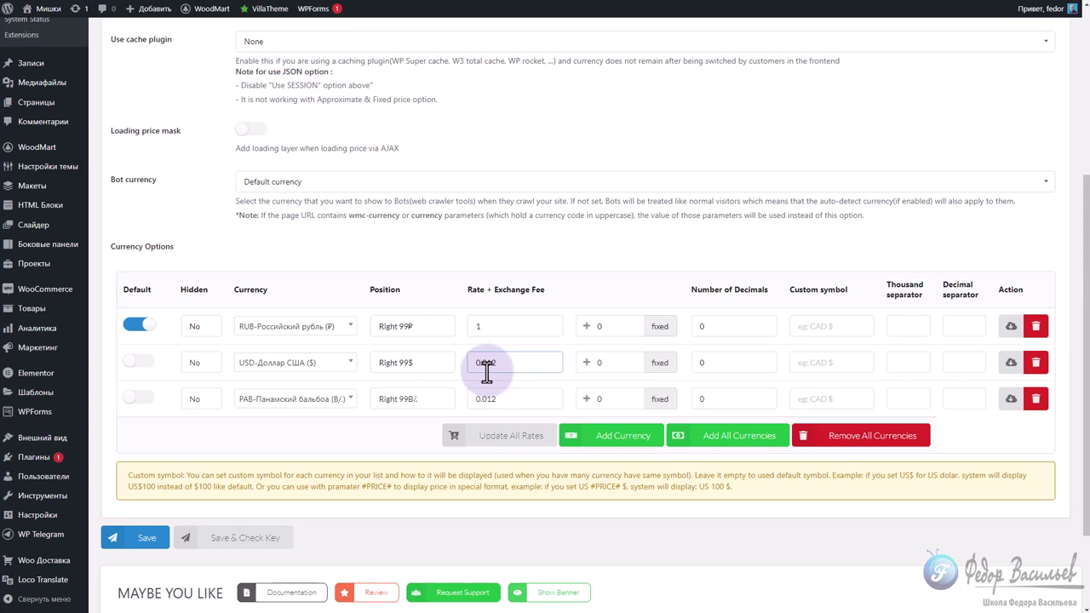
drag(499, 364, 465, 365)
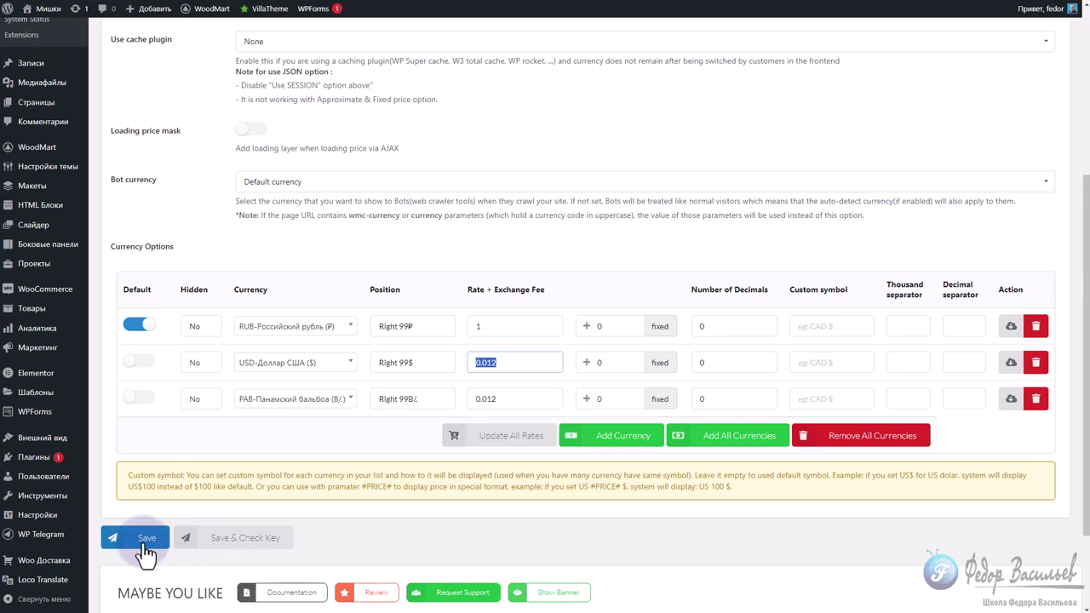
Translate the settings page into Russian and turn on the fixed price option
click(348, 242)
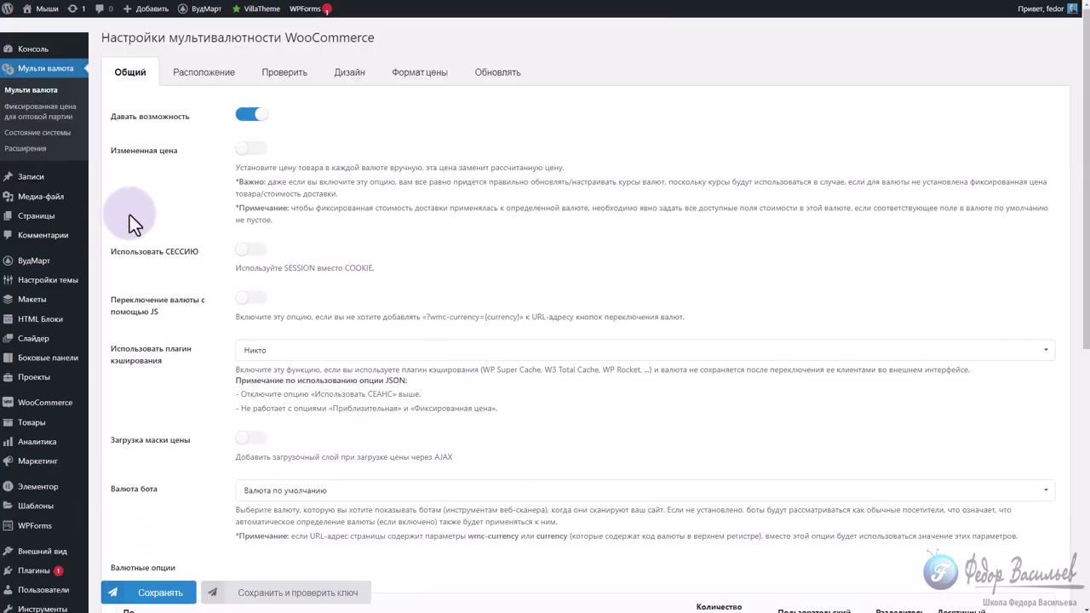
click(250, 150)
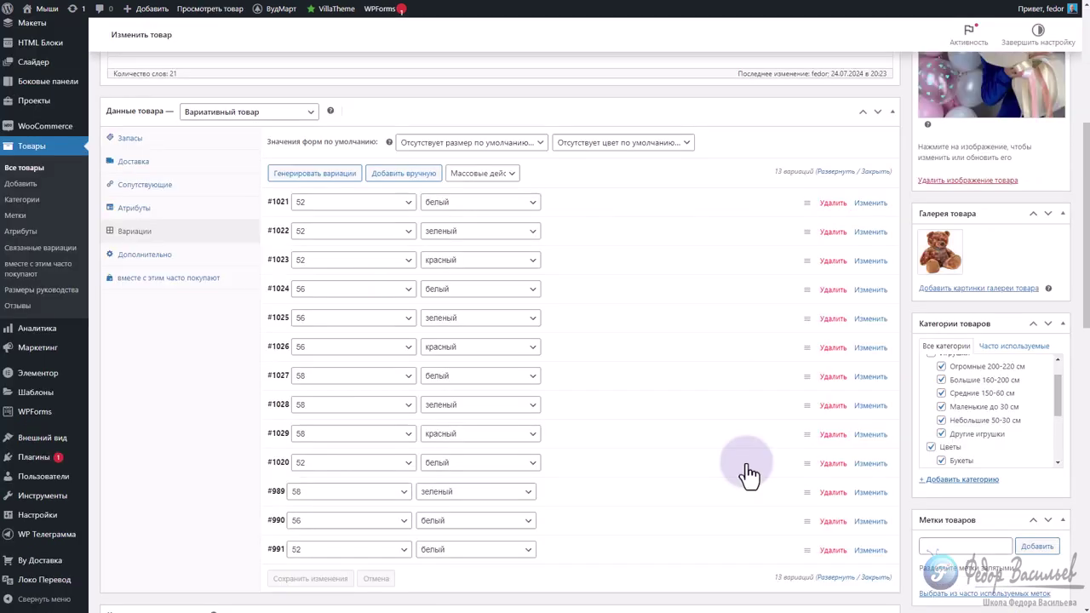
Expand the product's first variation (52, белый) and examine its regular and sale price fields for US dollars and PAB
scroll(741, 469, up, 5)
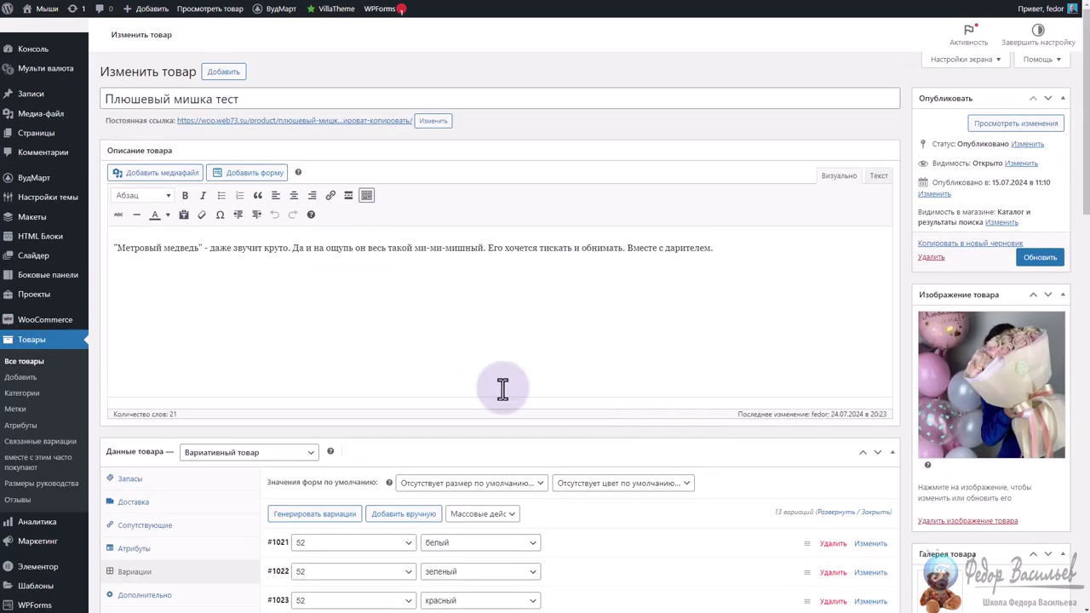
scroll(489, 182, down, 3)
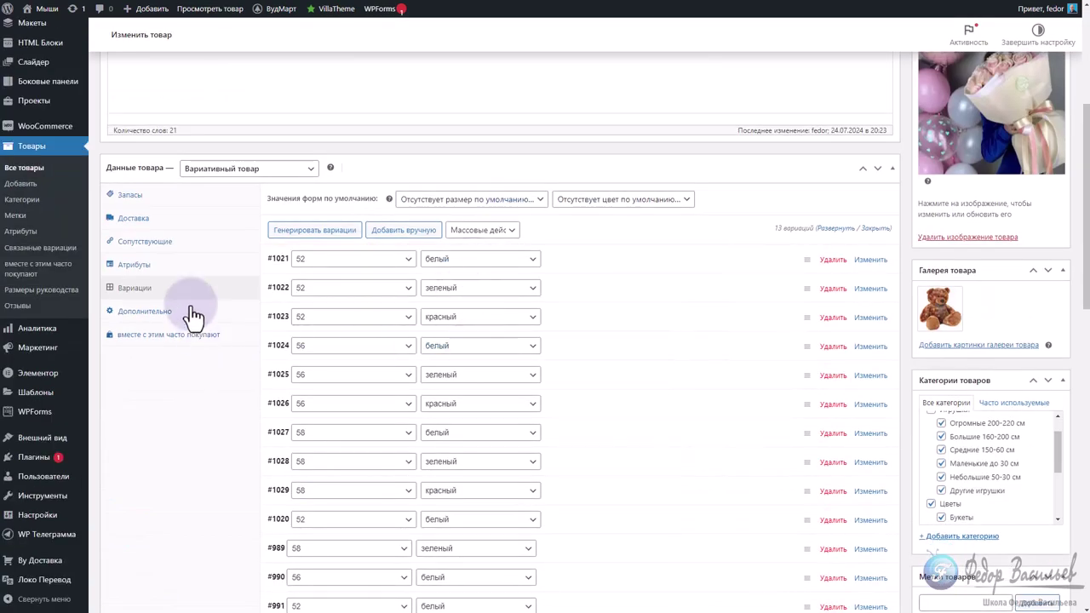
click(588, 280)
scroll(651, 329, down, 2)
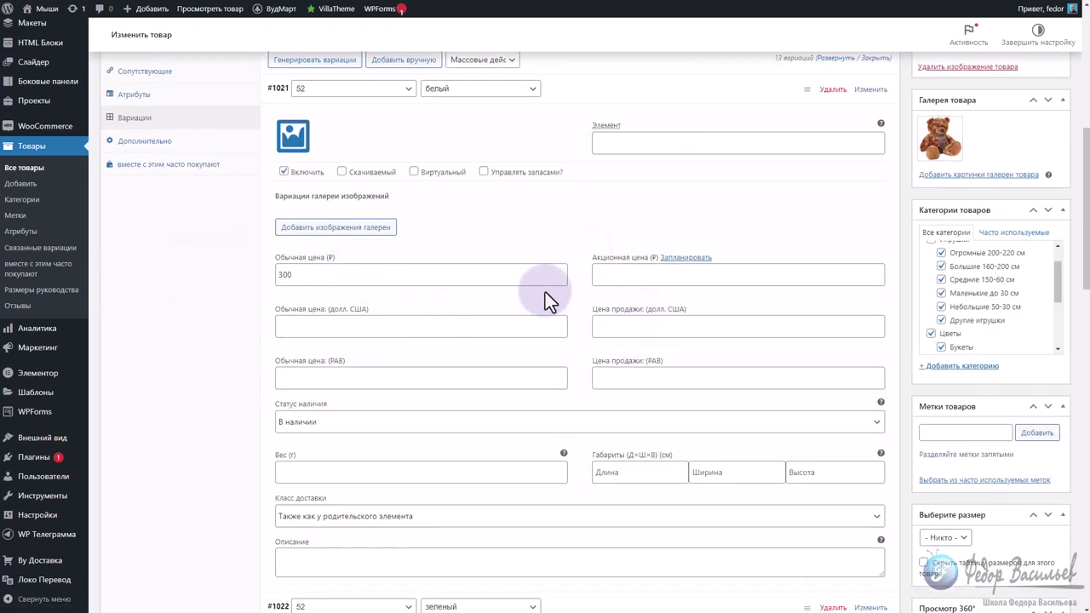
click(651, 324)
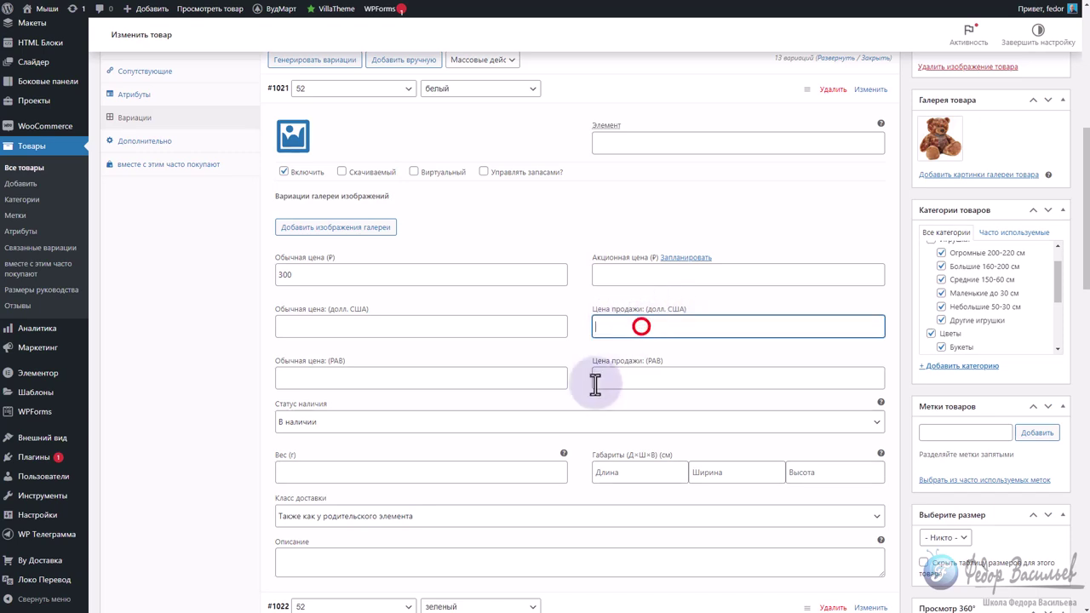
click(355, 325)
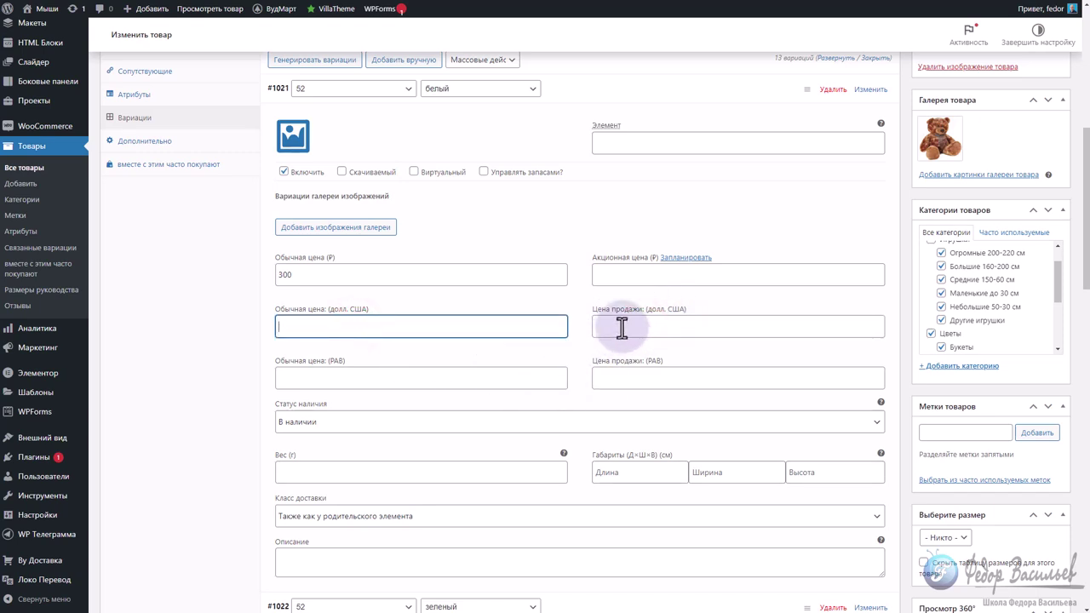
click(621, 328)
drag(324, 359, 352, 374)
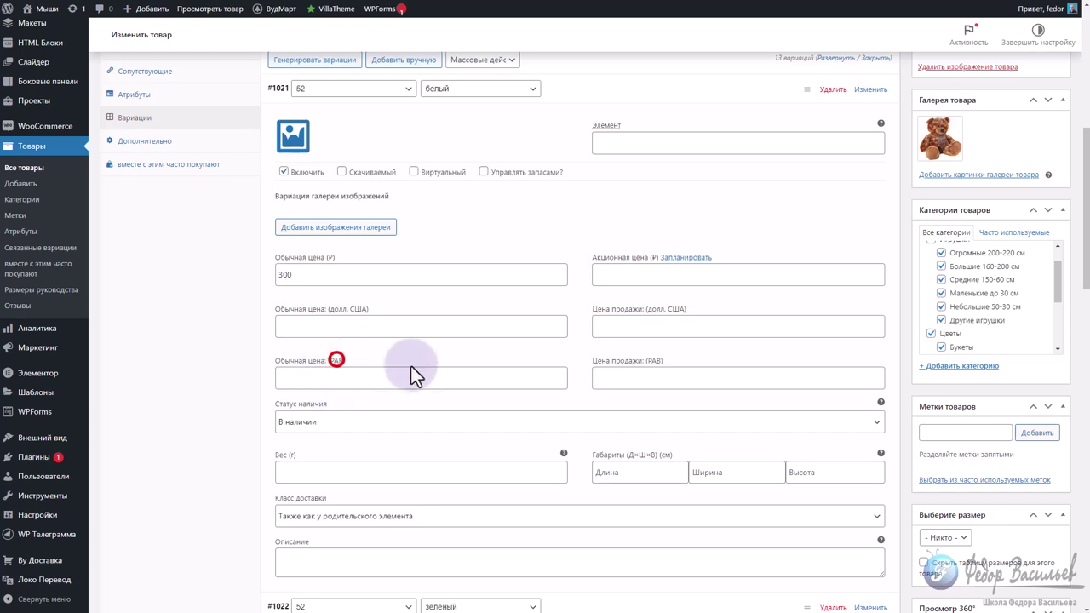
click(298, 377)
click(304, 377)
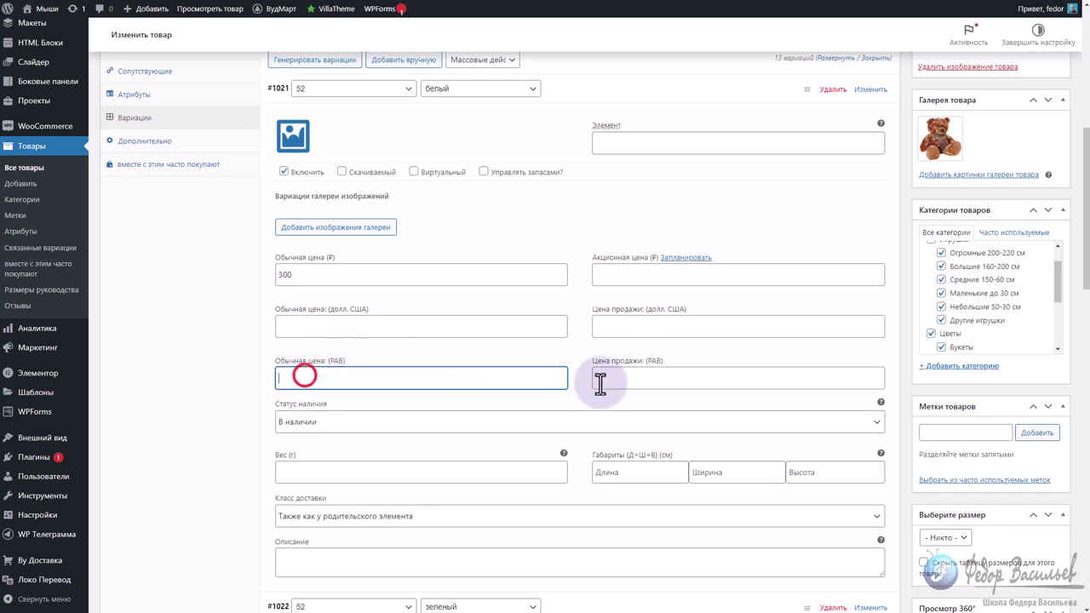
click(618, 377)
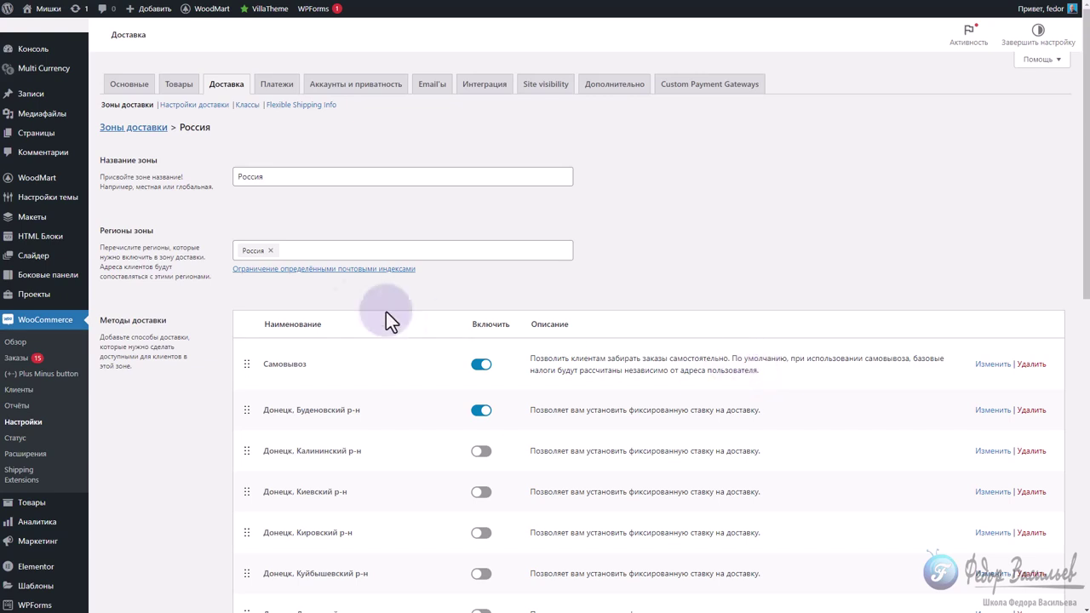
Open the "Донецк, Буденовский р-н" shipping method in the Россия zone and examine its cost fields for RUB, USD and PAB
scroll(638, 200, down, 1)
scroll(633, 193, down, 3)
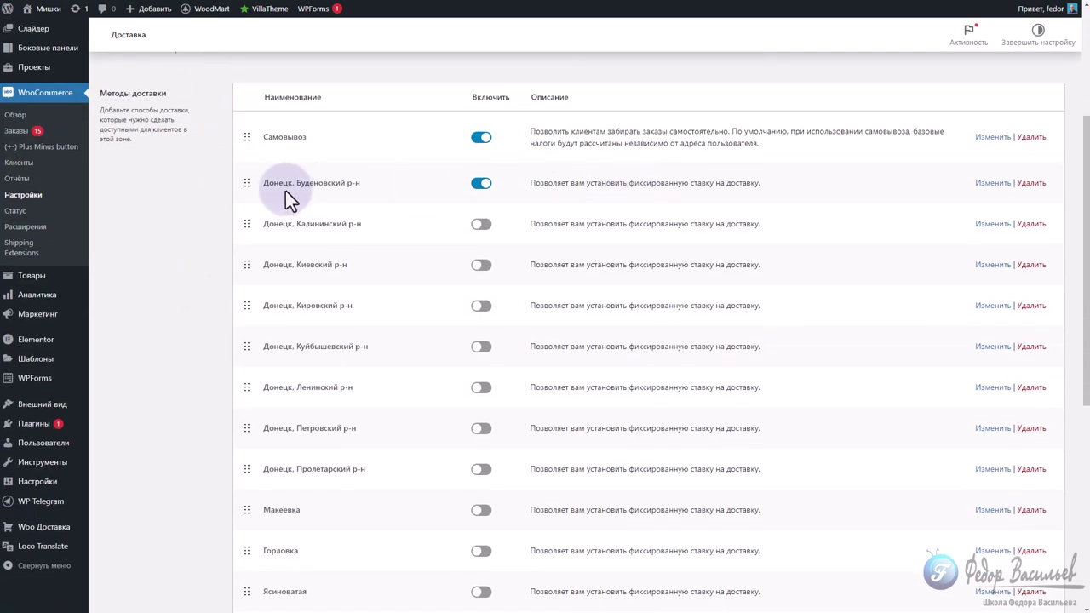
click(992, 184)
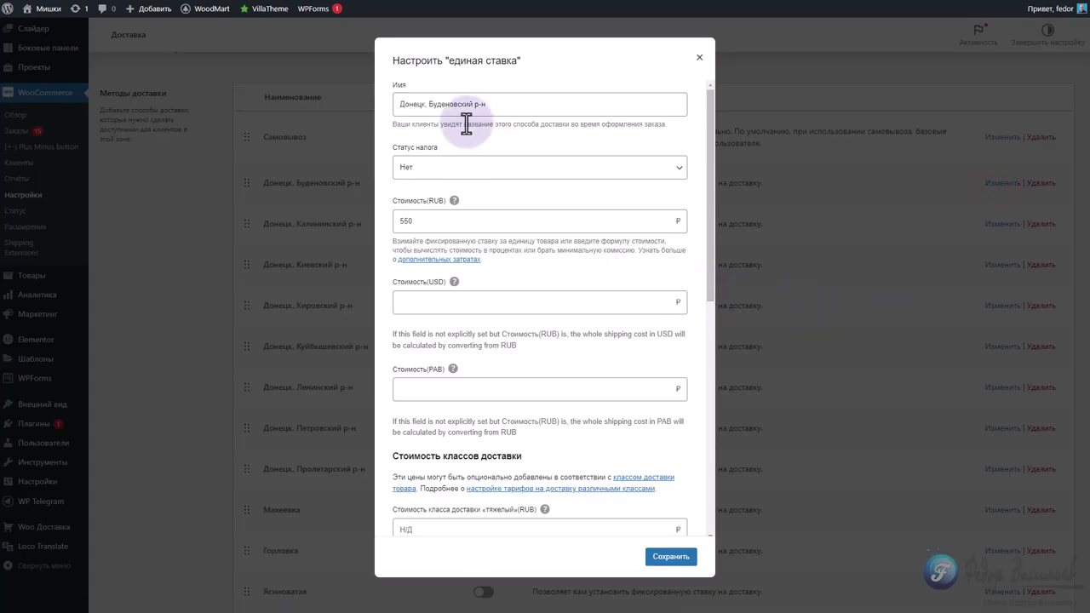
drag(444, 64, 540, 74)
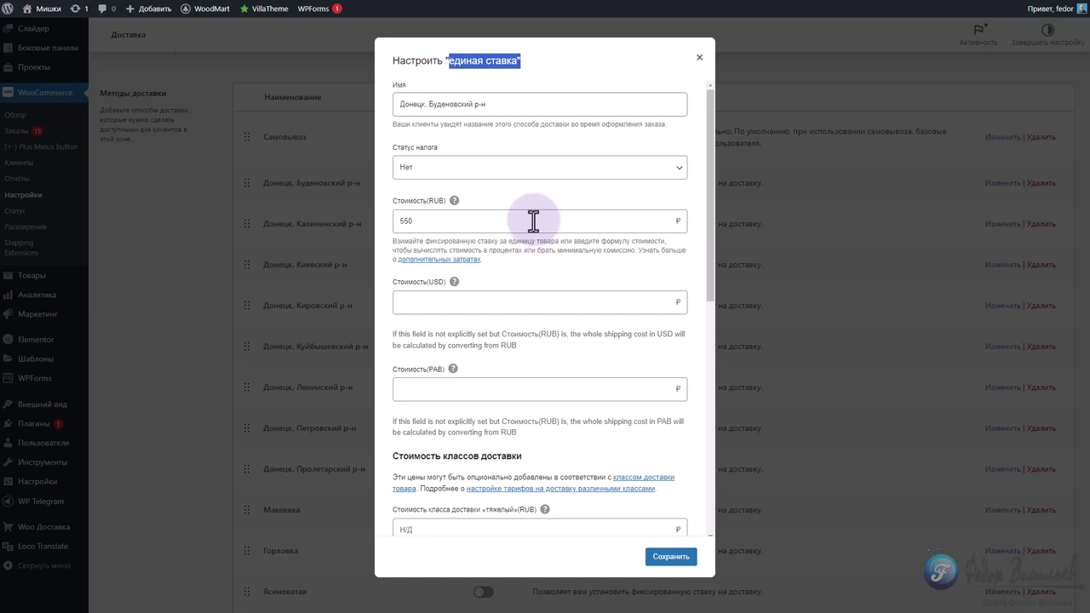
drag(413, 201, 447, 202)
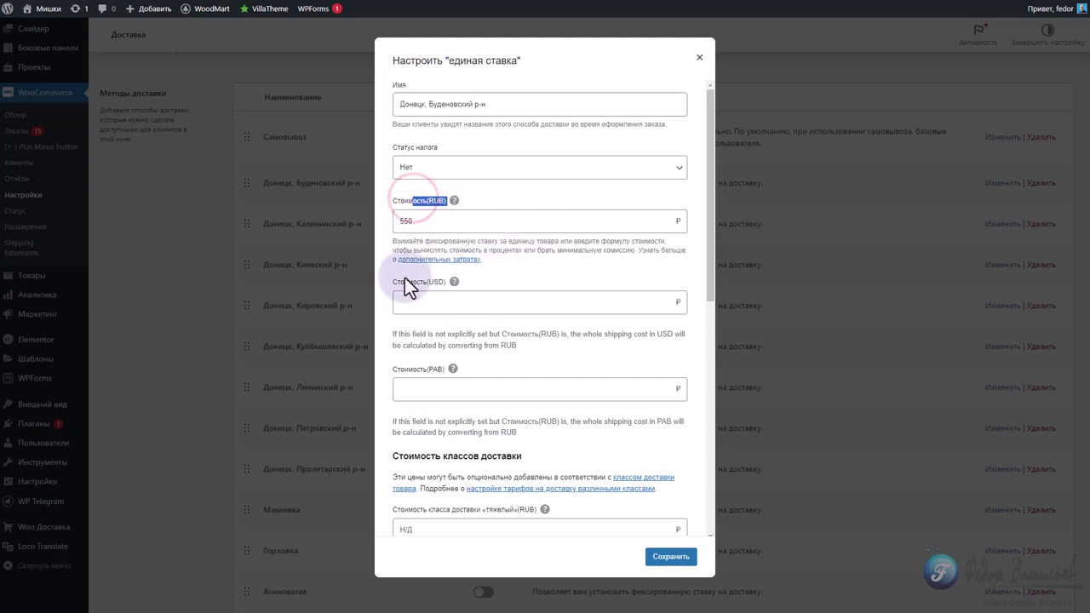
drag(397, 282, 457, 286)
click(503, 278)
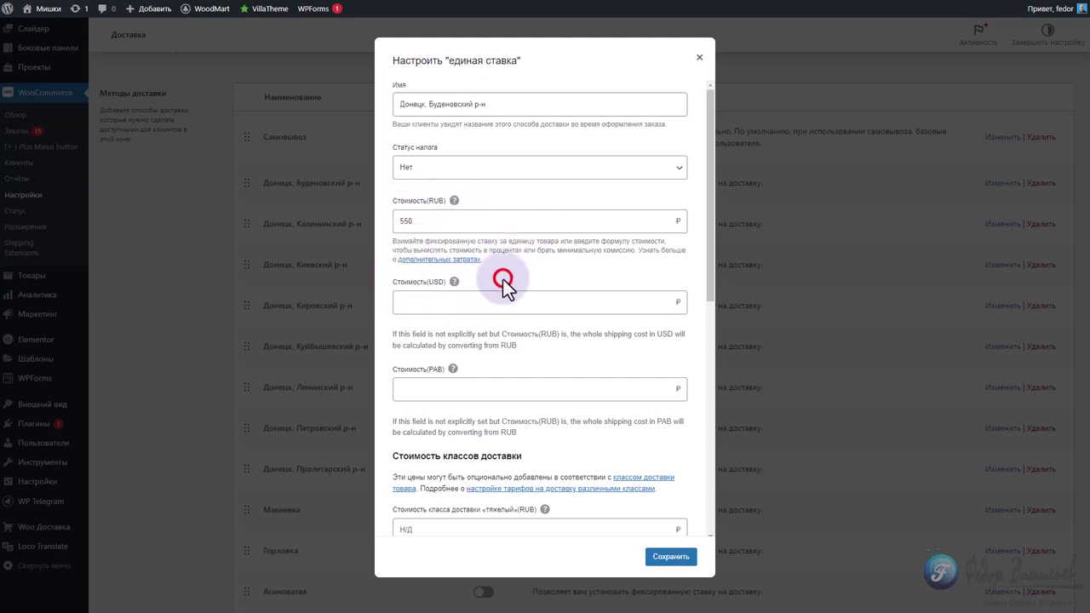
drag(425, 372, 421, 371)
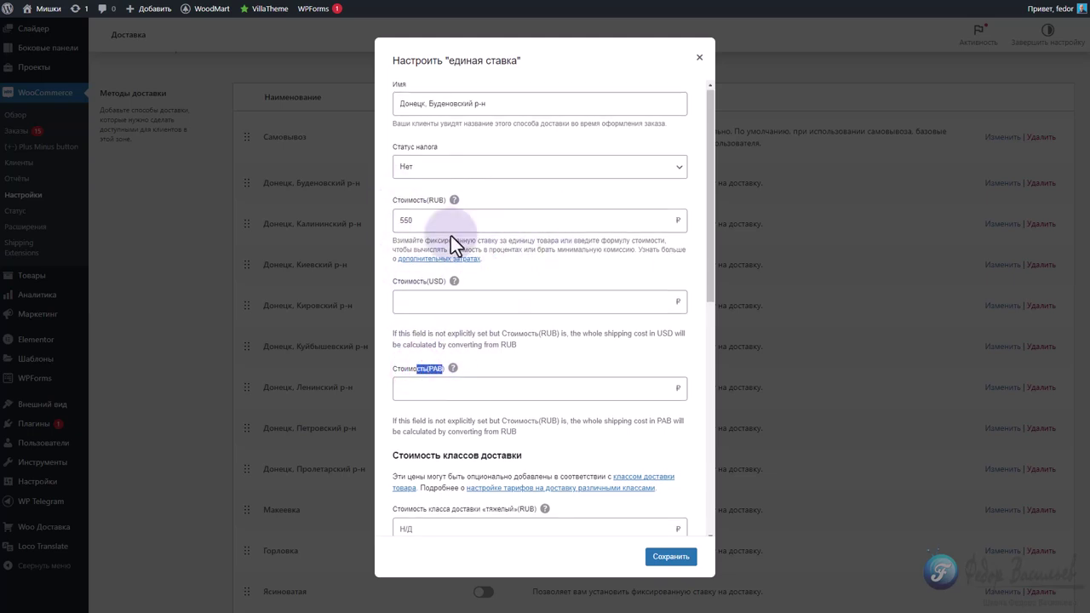
scroll(452, 236, down, 2)
click(440, 304)
double_click(412, 220)
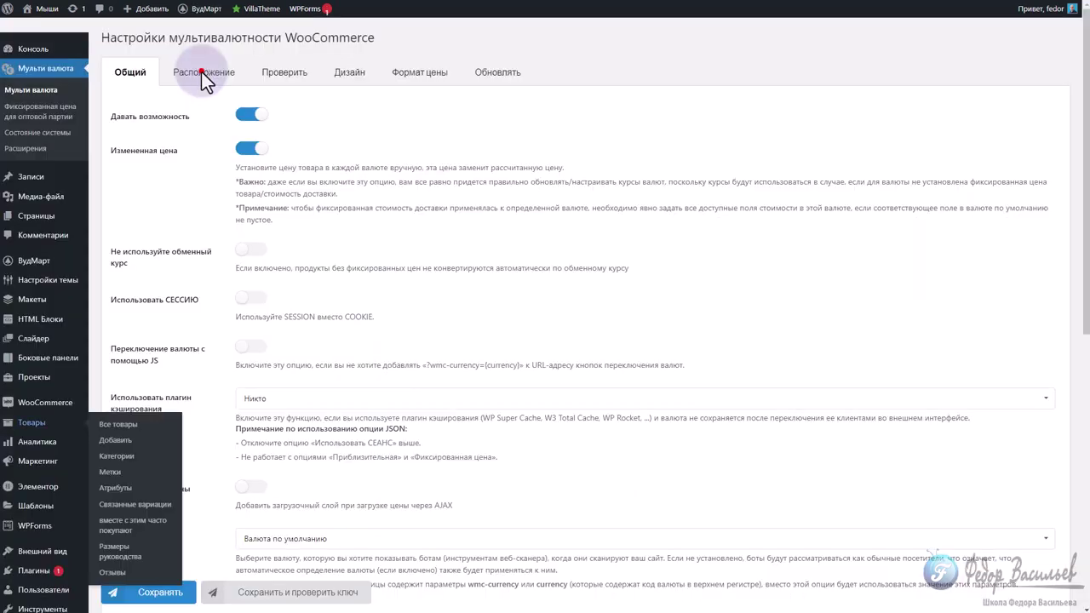
Examine the automatic currency detection options and their description in the plugin's location settings
click(203, 73)
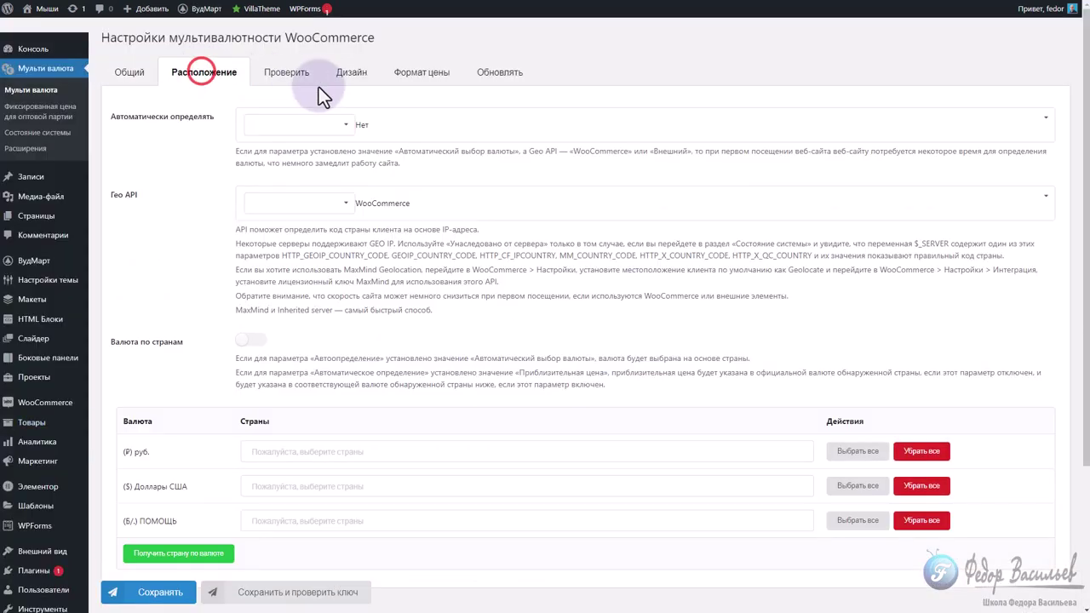
click(315, 128)
click(324, 156)
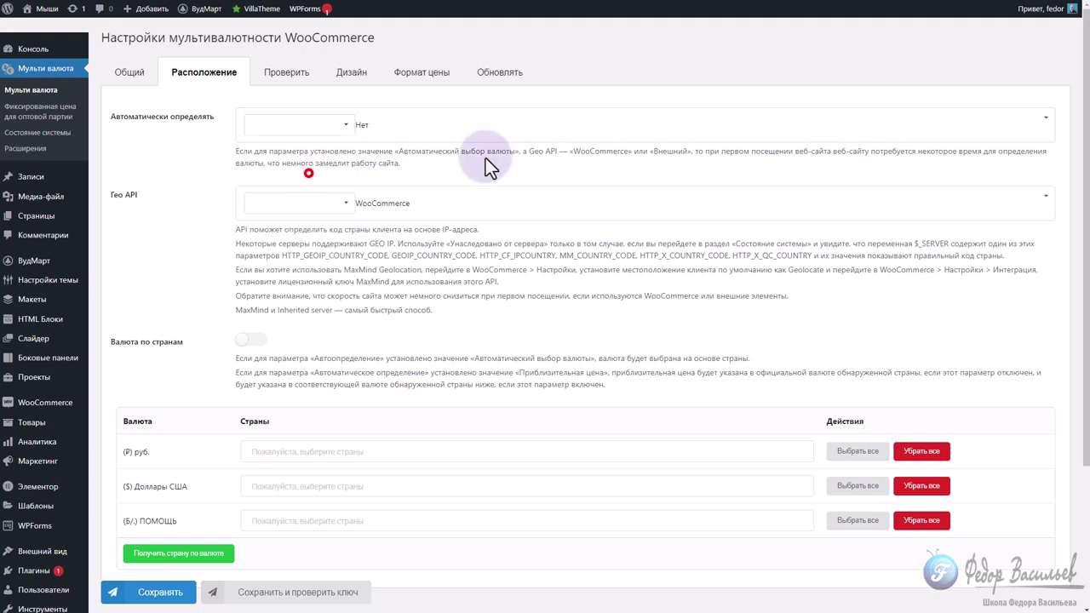
drag(538, 151, 956, 153)
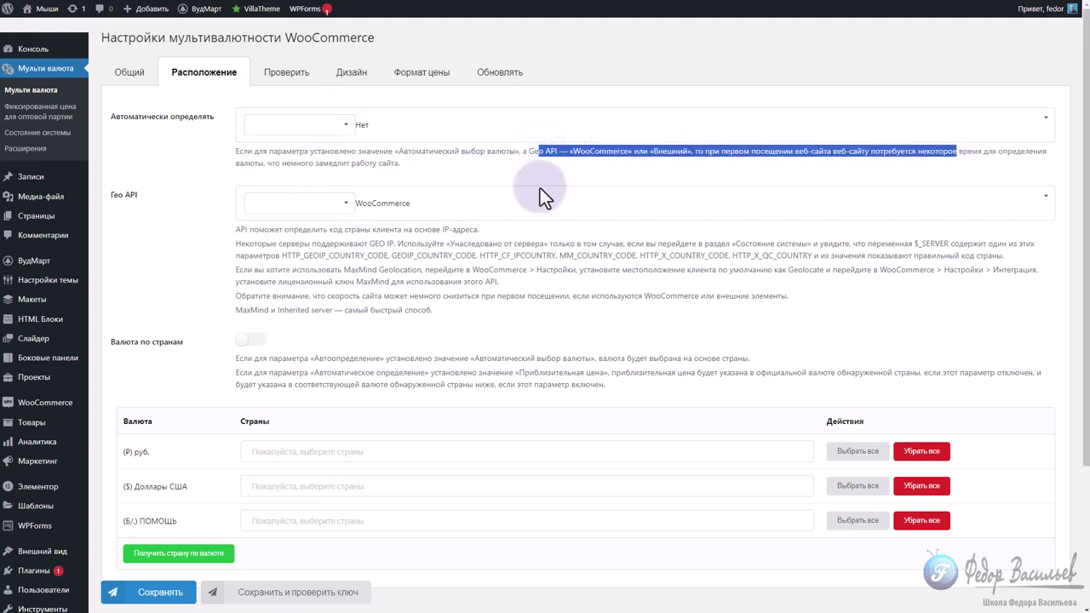
triple_click(348, 164)
click(340, 126)
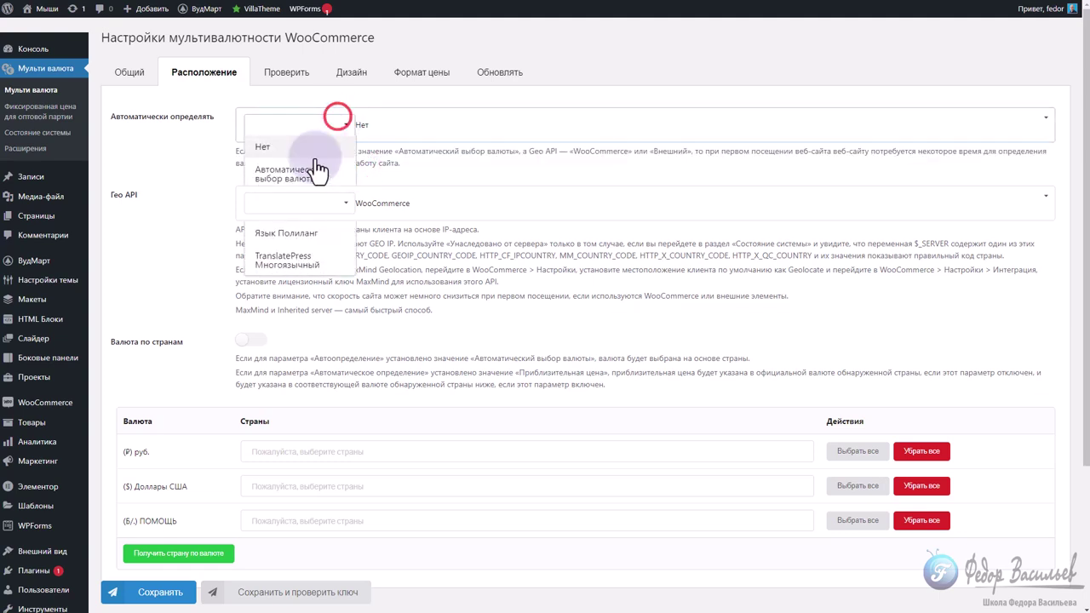
click(159, 155)
Assign Россия to the ruble and США to the US dollar in the table of currencies and countries
scroll(220, 193, down, 2)
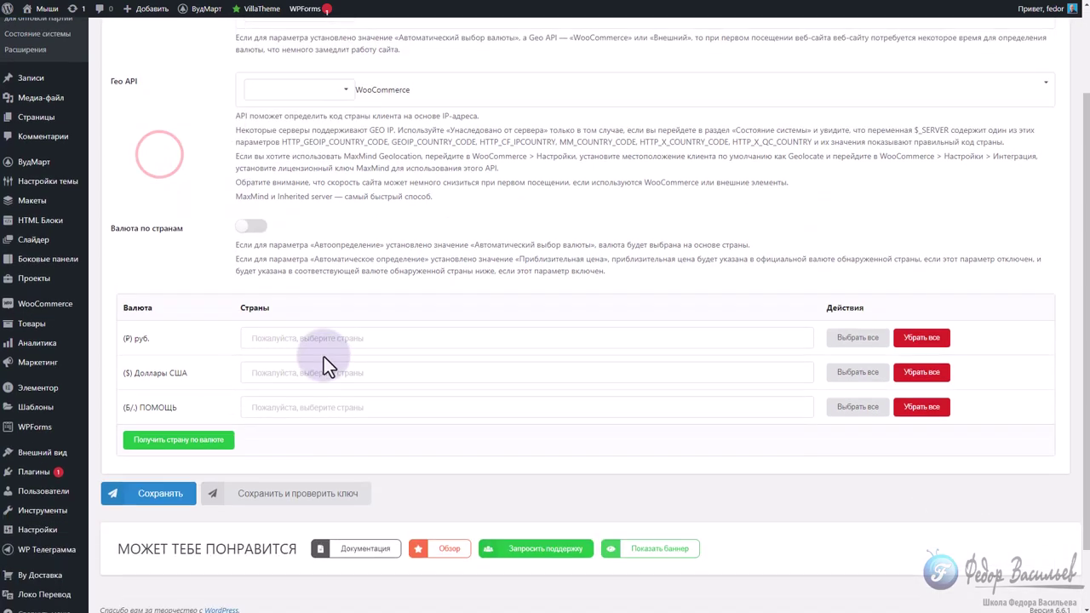
click(287, 337)
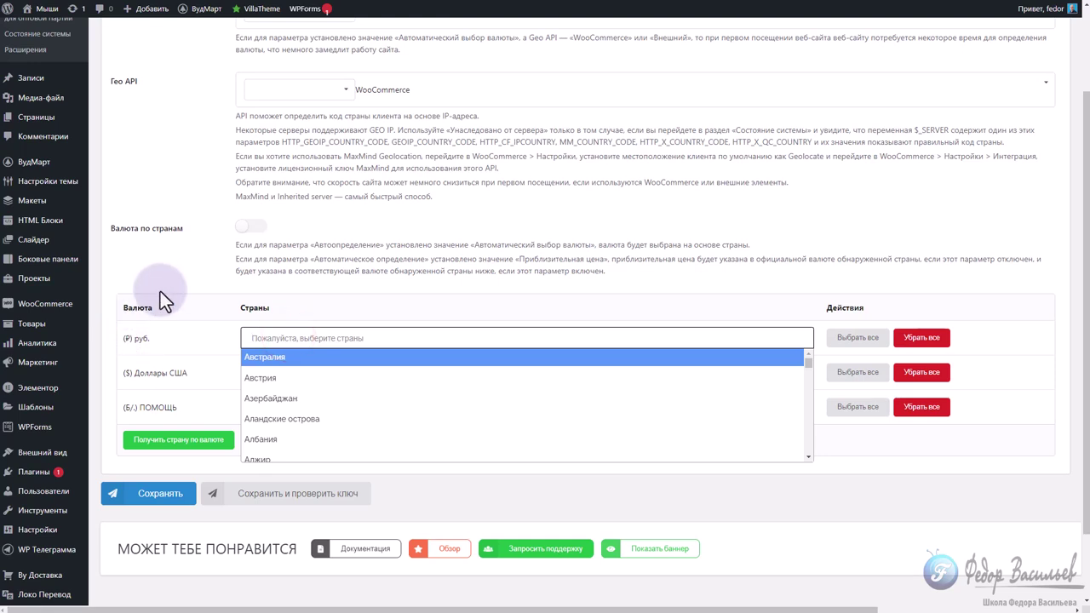
click(292, 338)
click(292, 338)
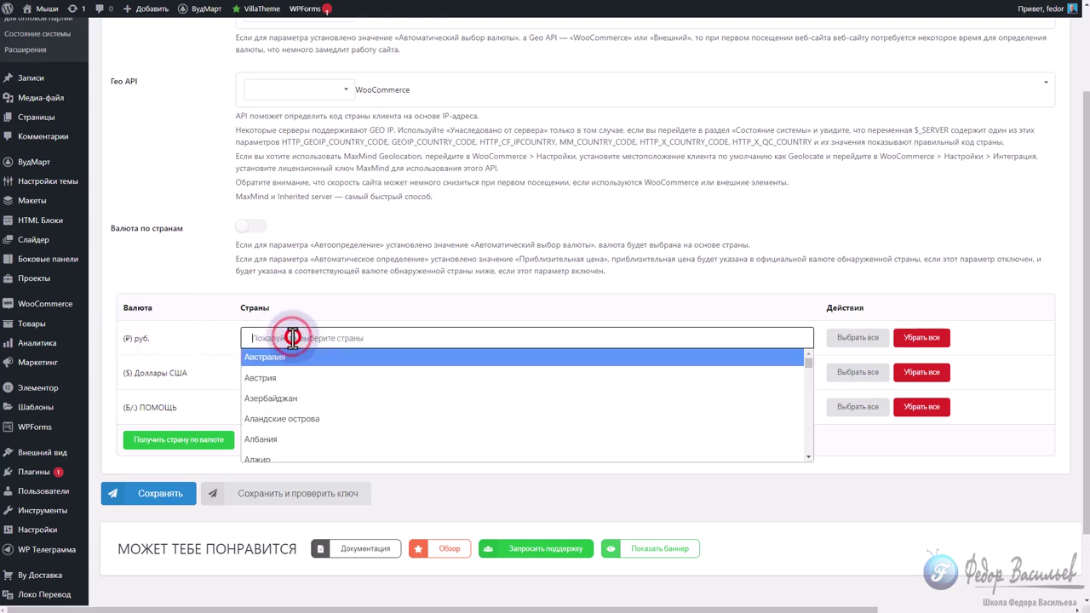
text(росси)
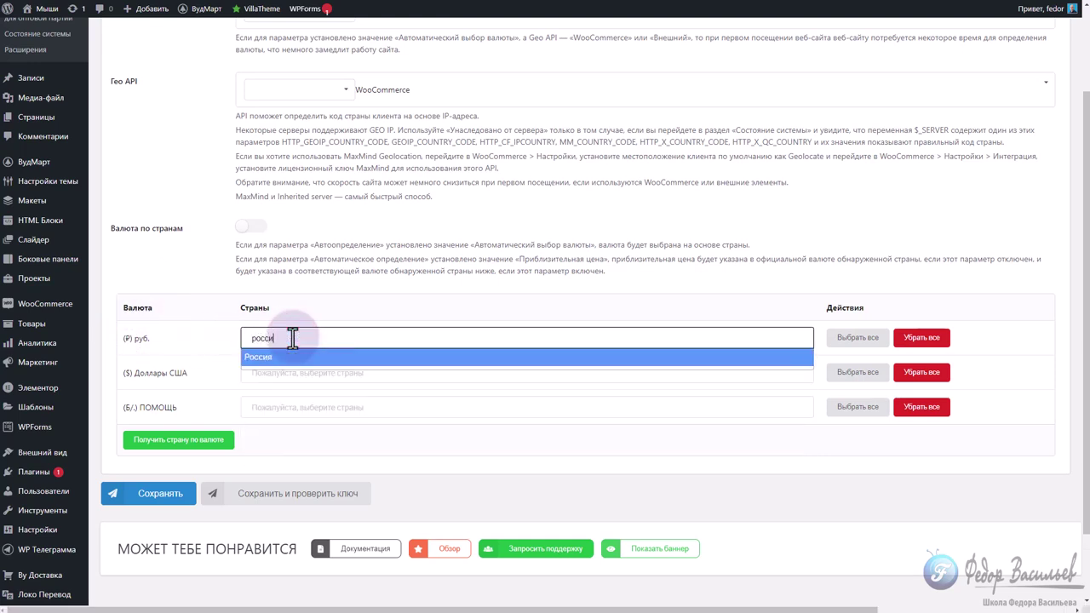
text(я)
click(266, 358)
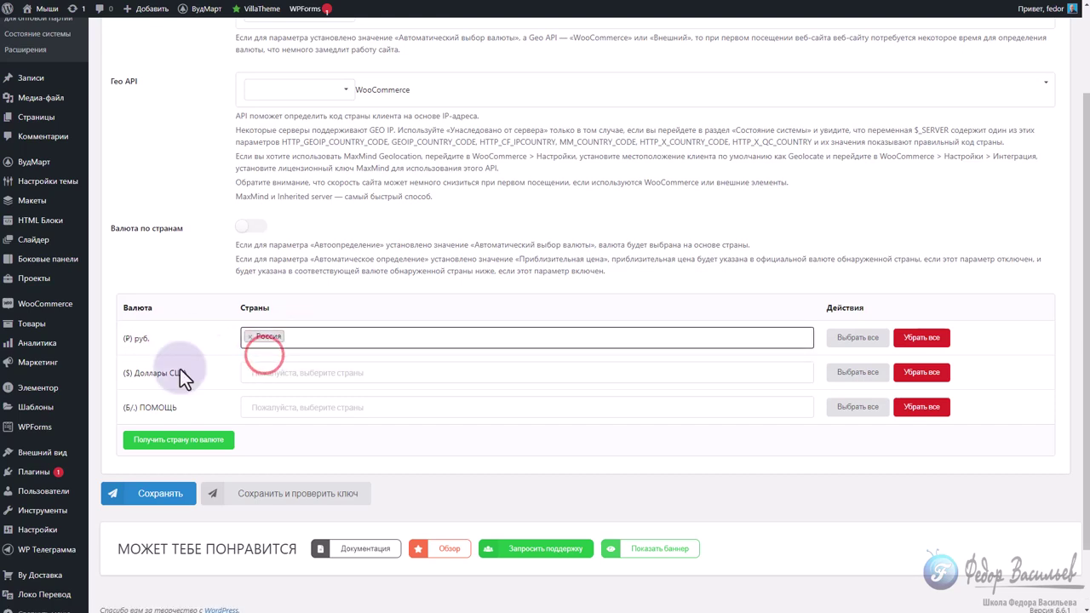
click(313, 374)
text(США)
click(260, 441)
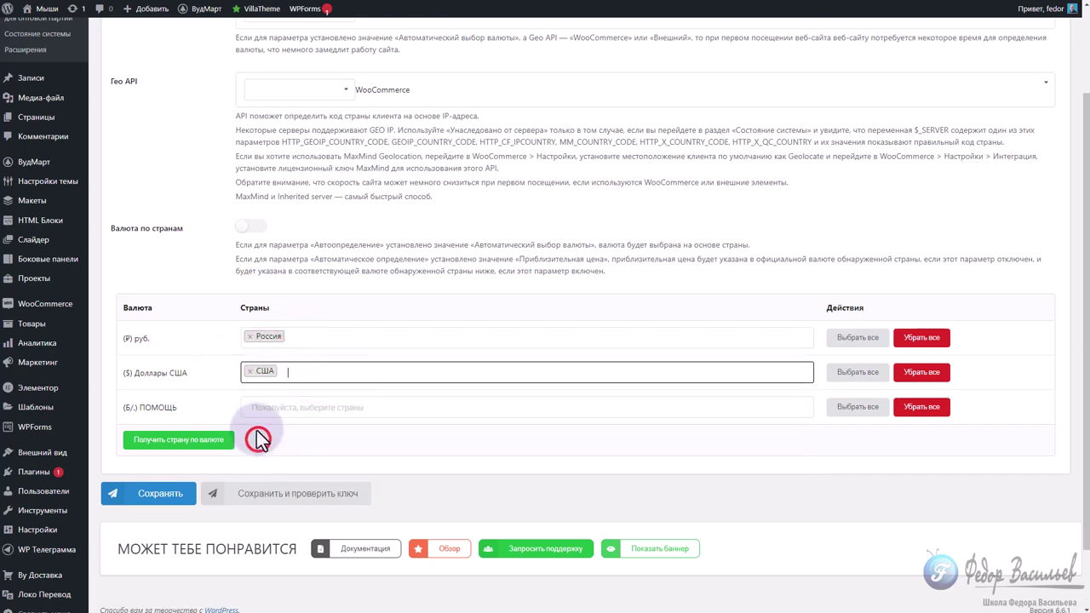
Turn on the currency by country option and save the location settings
scroll(286, 397, up, 2)
drag(271, 331, 759, 337)
click(249, 314)
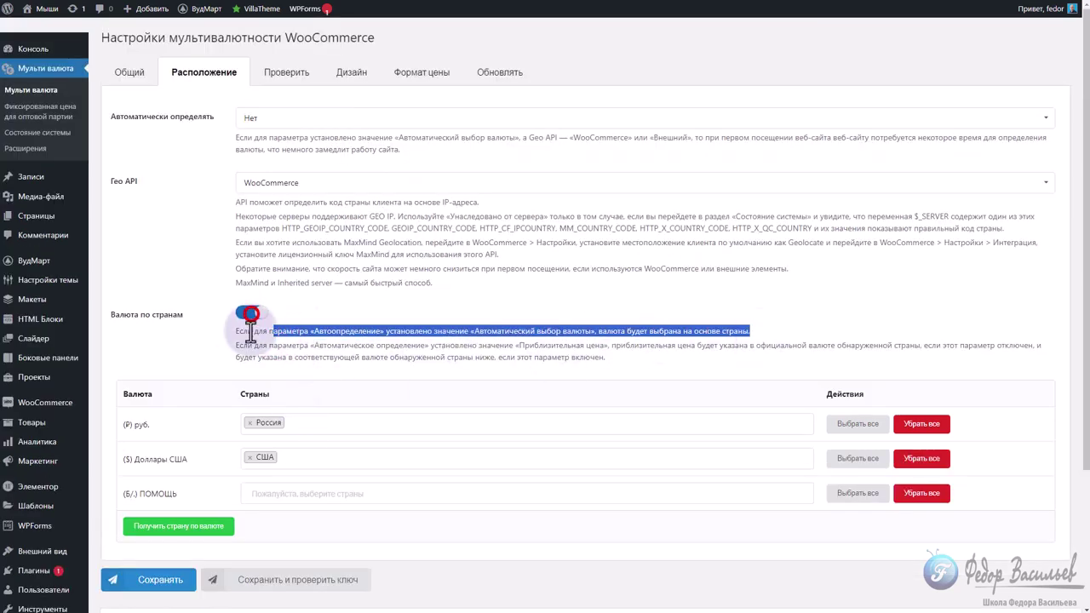
click(338, 332)
scroll(291, 331, down, 2)
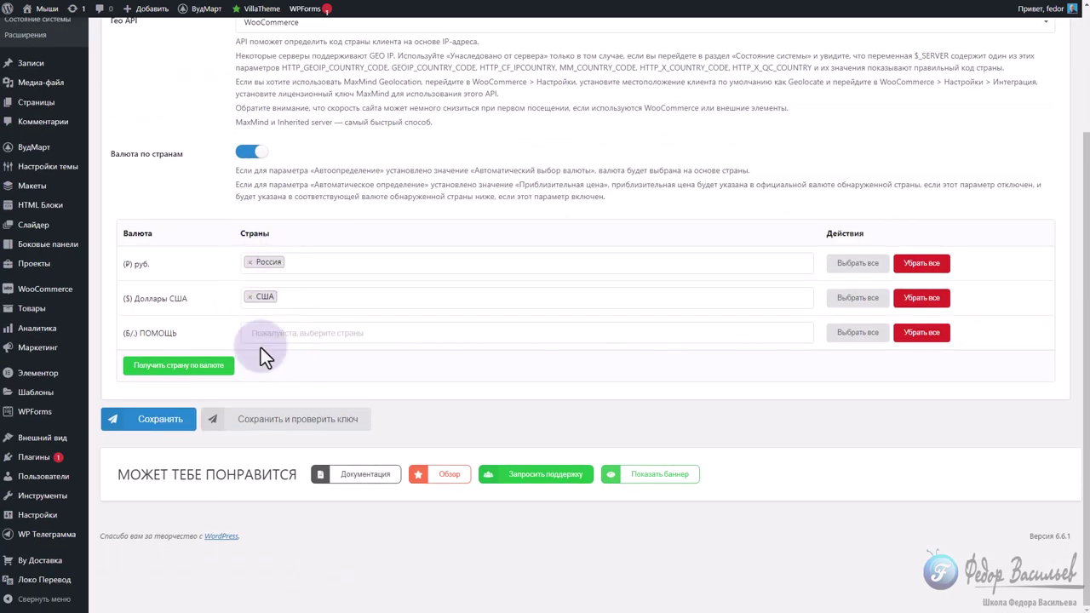
click(160, 417)
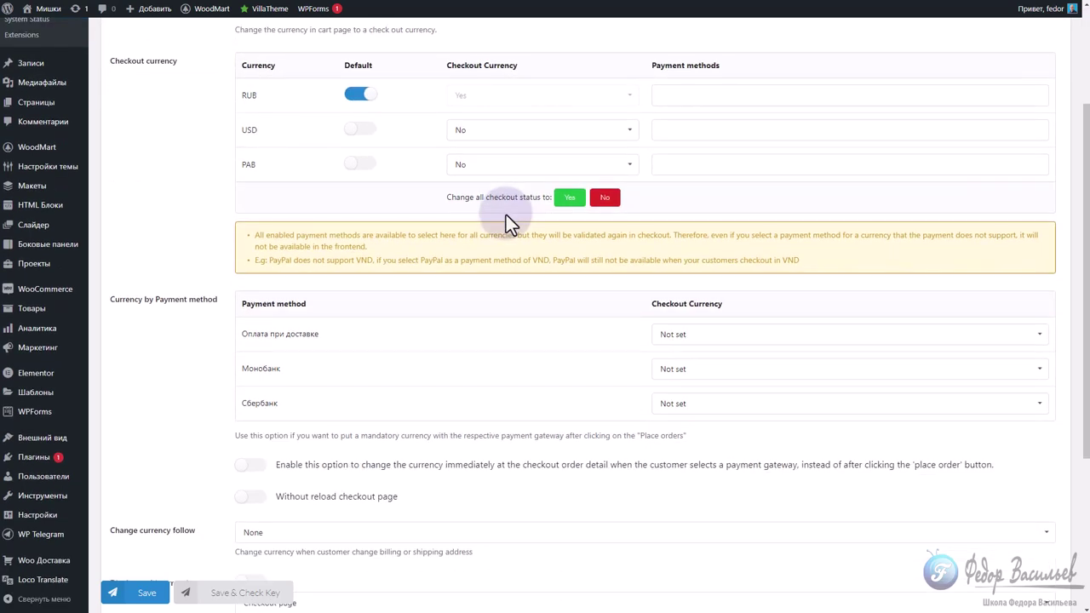
Set the currency bar's position to Левый (left) in the plugin's design settings
click(341, 53)
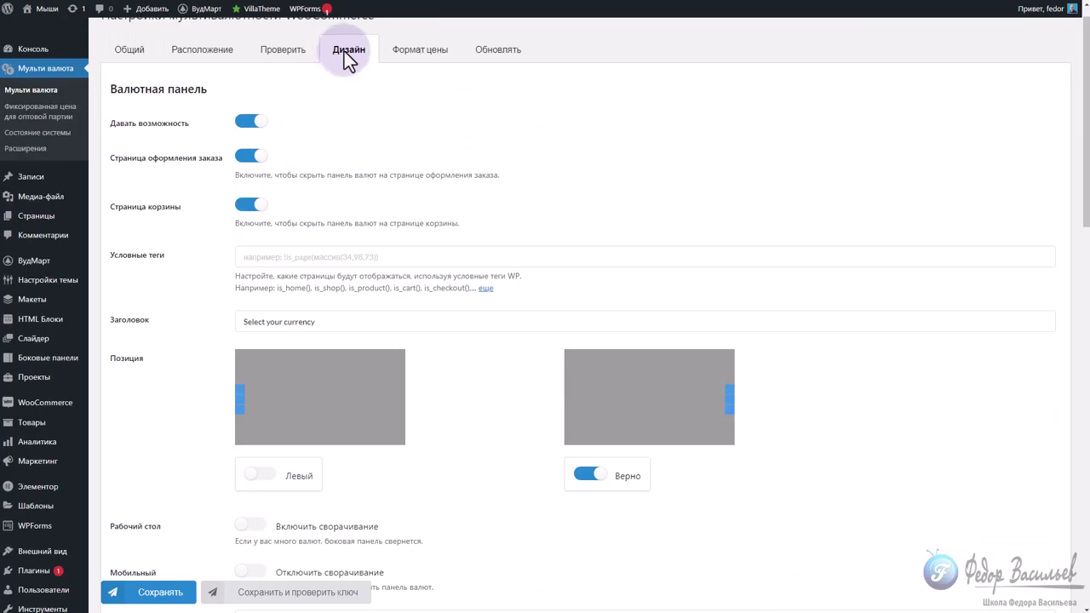
drag(141, 123, 175, 129)
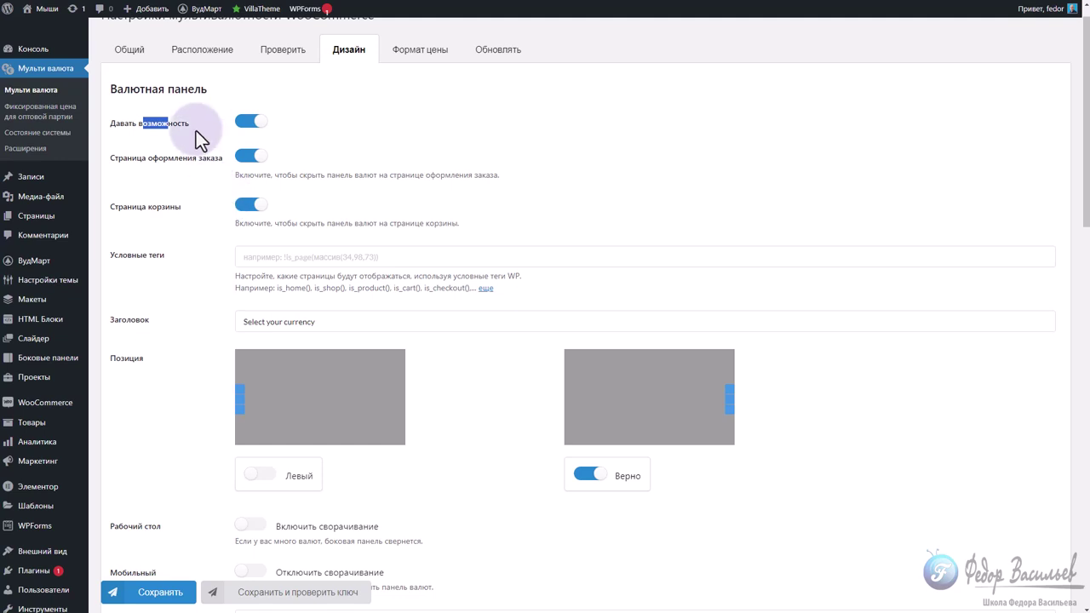
scroll(457, 361, down, 2)
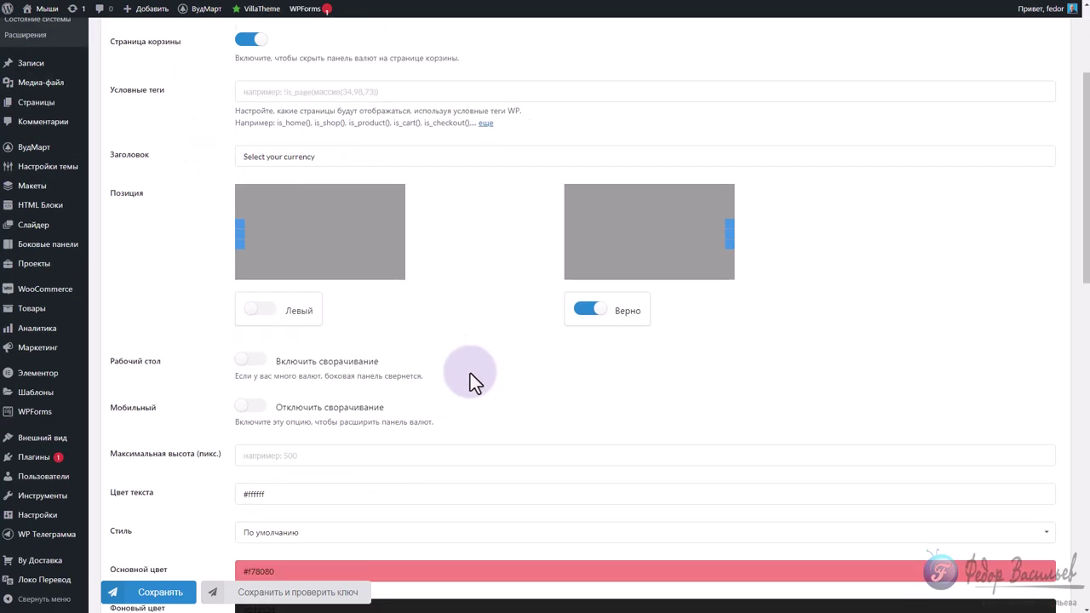
click(258, 305)
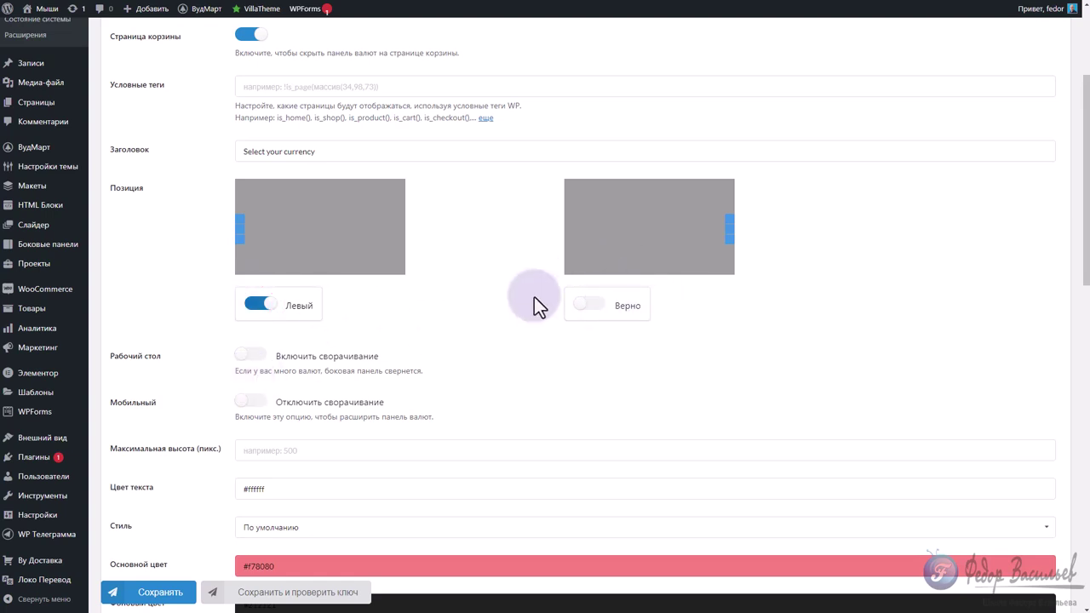
Save the design settings and expand the currency bar on the storefront product page to check it
scroll(462, 280, down, 5)
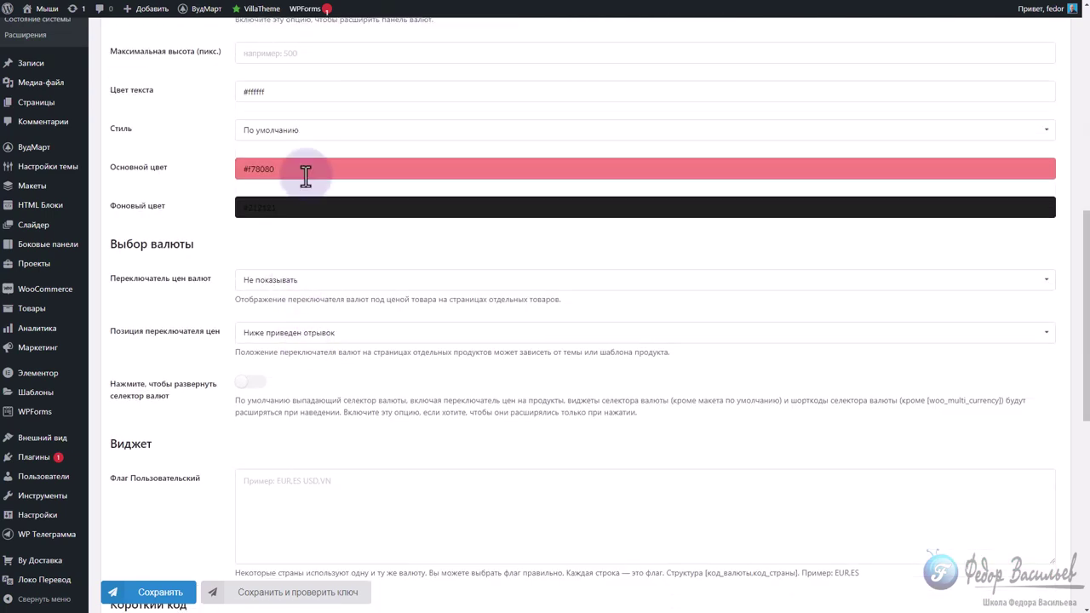
scroll(305, 174, down, 6)
click(162, 422)
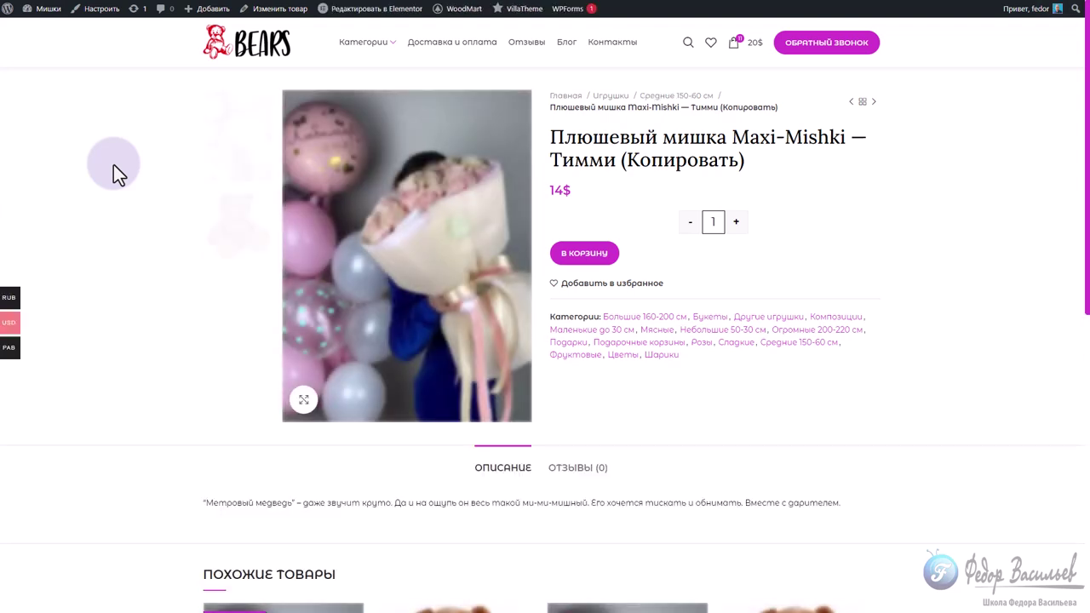
mouse_move(15, 344)
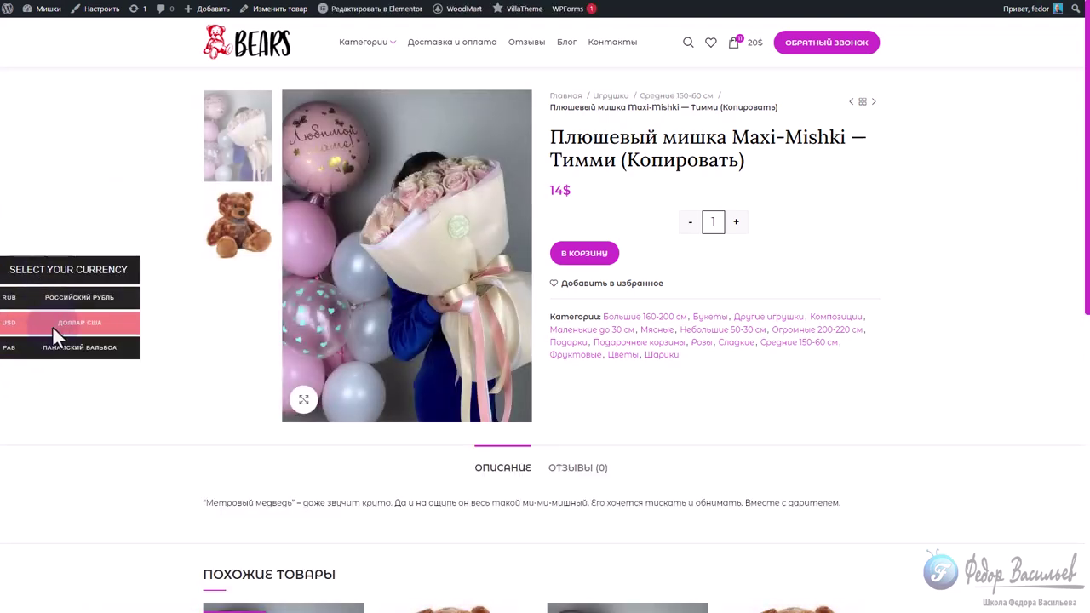
Check the currency bar's title in the plugin's design settings and open the price format settings
mouse_move(34, 362)
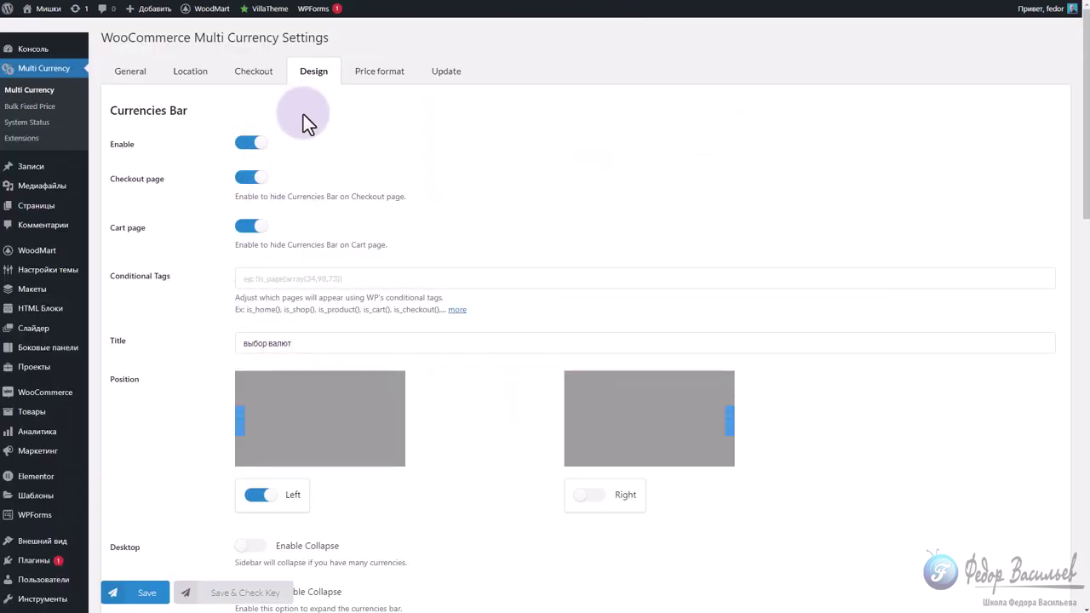
drag(313, 345, 198, 349)
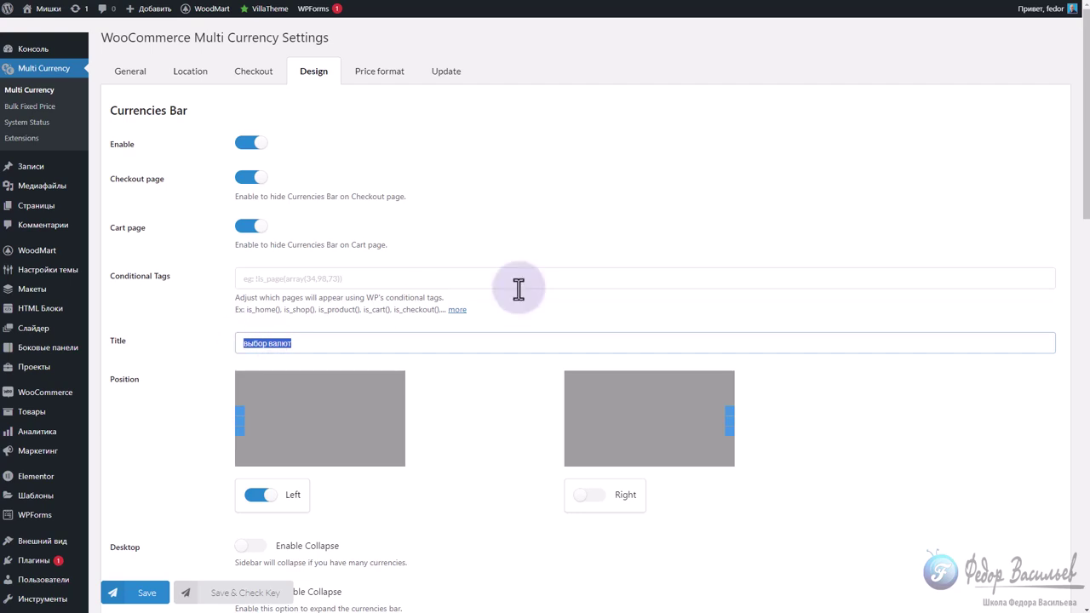
click(381, 70)
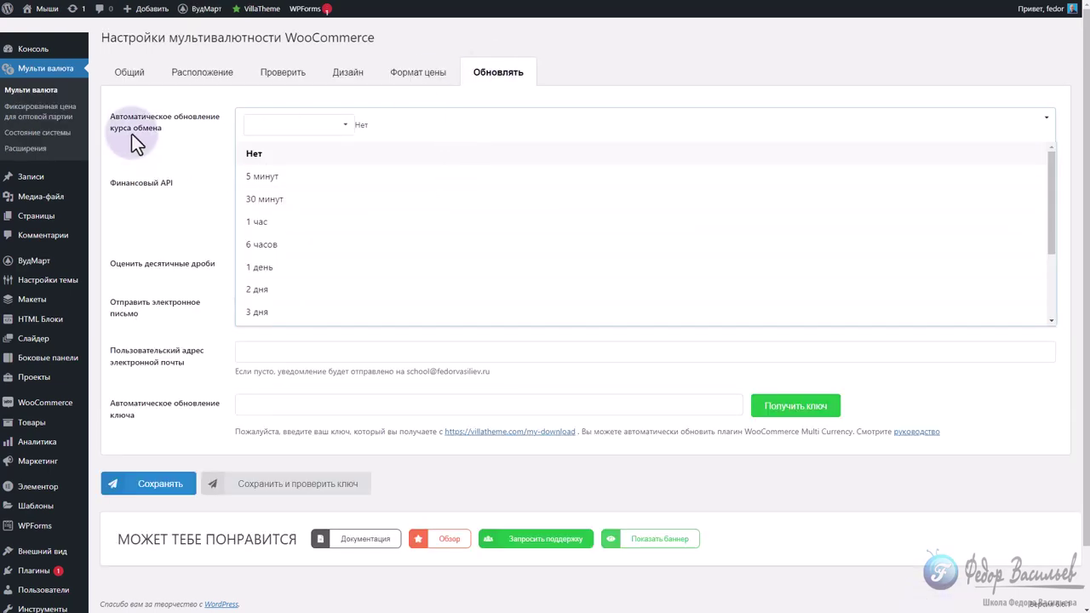
Set the automatic exchange rate update to Нет in the plugin's update settings
click(254, 154)
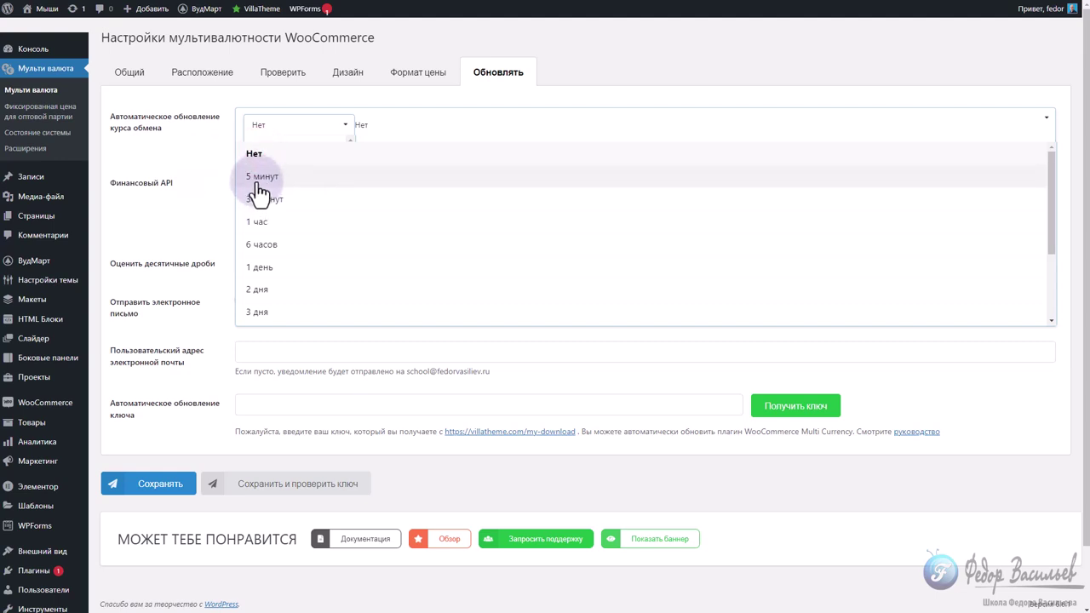
scroll(260, 300, down, 1)
scroll(256, 175, up, 1)
click(185, 168)
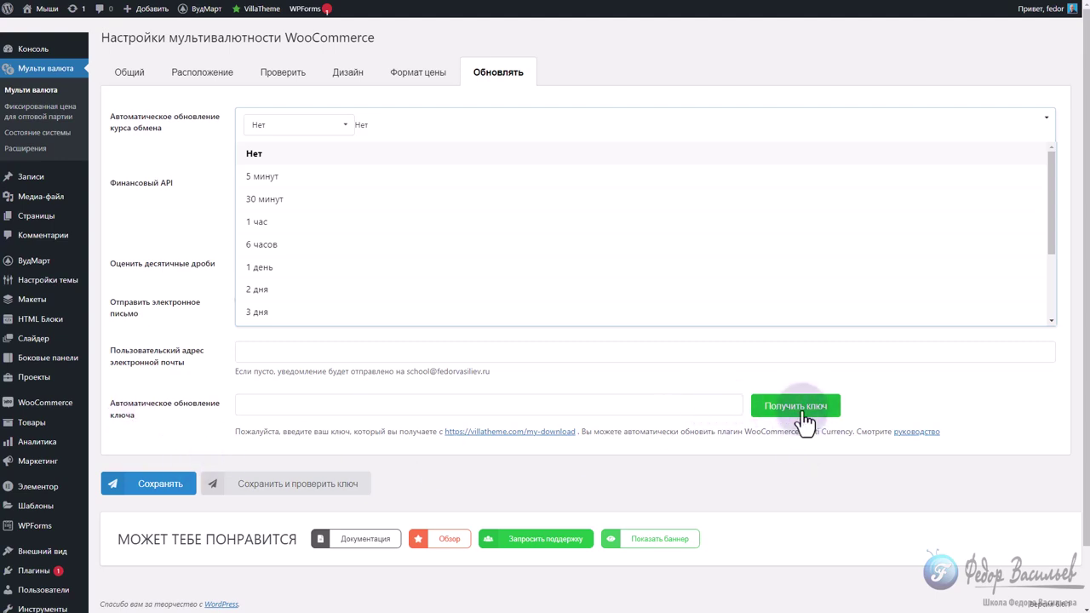
Examine the automatic update key field and the note explaining where to get the key
drag(253, 431, 926, 430)
double_click(926, 430)
click(703, 432)
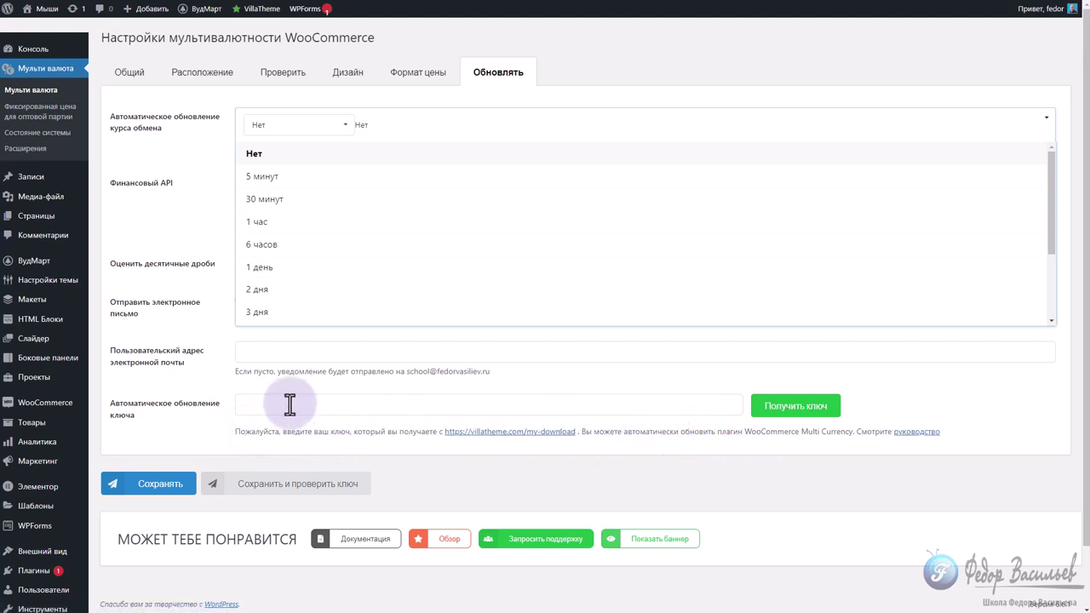
click(262, 401)
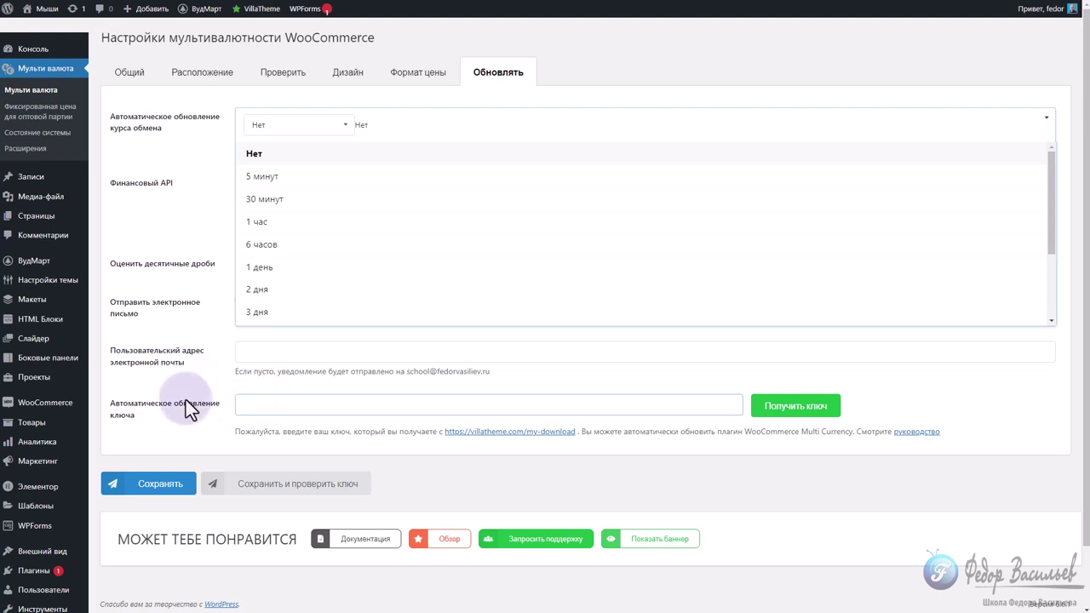
Examine the VillaTheme documentation for the plugin's shortcodes, bulk fixed price, update, design and checkout settings
scroll(182, 390, down, 3)
scroll(200, 379, up, 3)
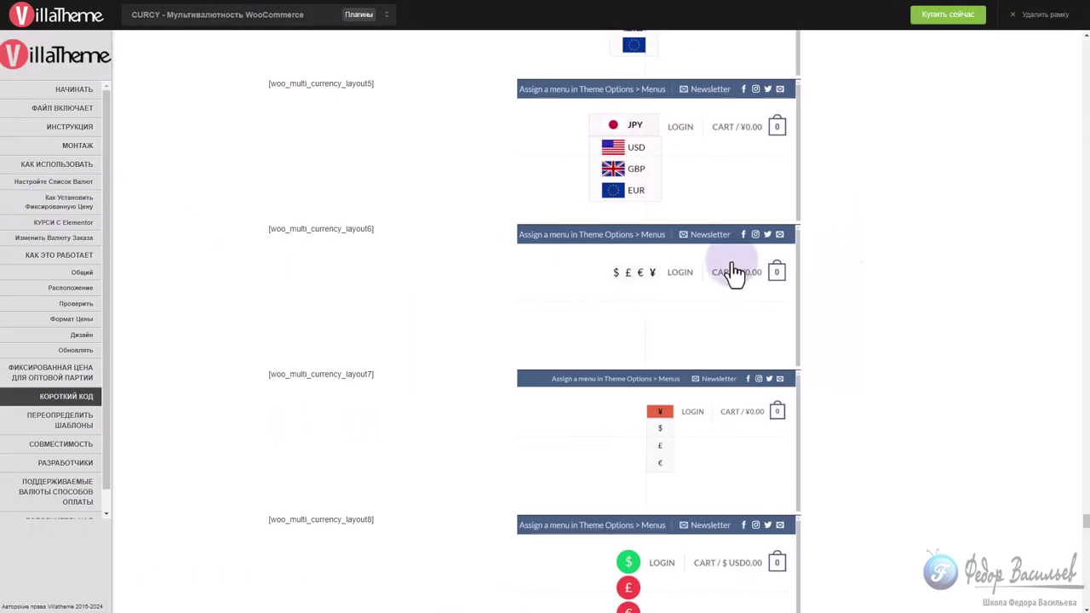
scroll(958, 287, up, 6)
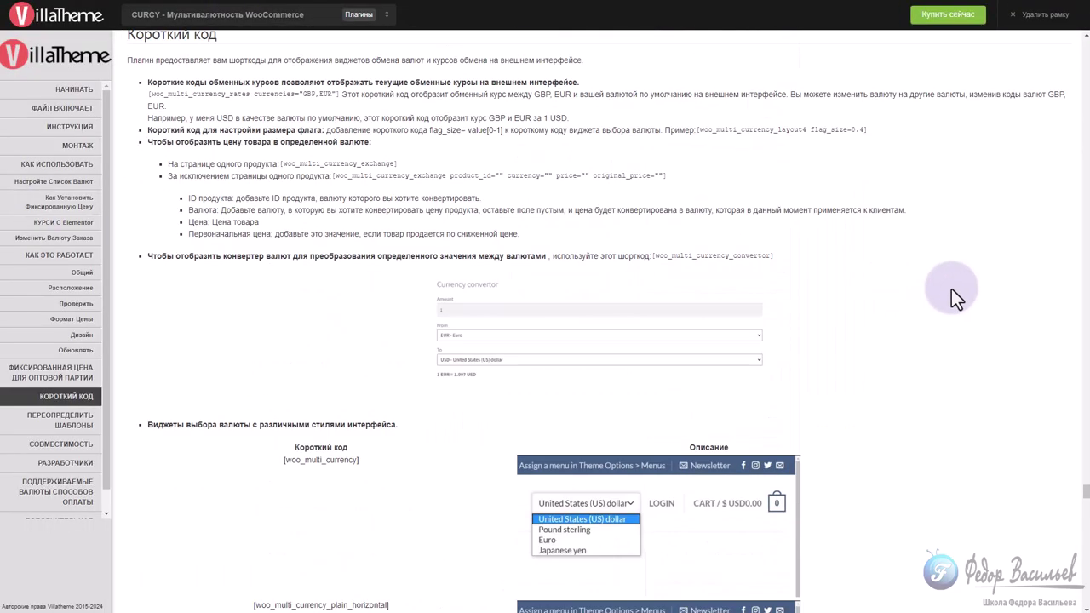
scroll(950, 289, up, 4)
scroll(291, 314, up, 12)
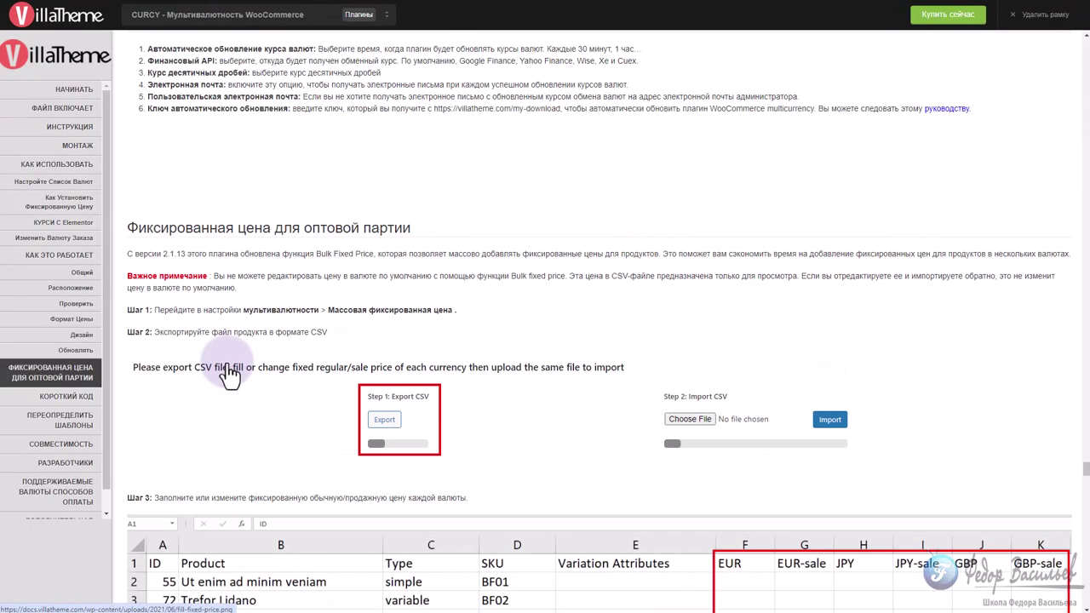
scroll(194, 376, up, 10)
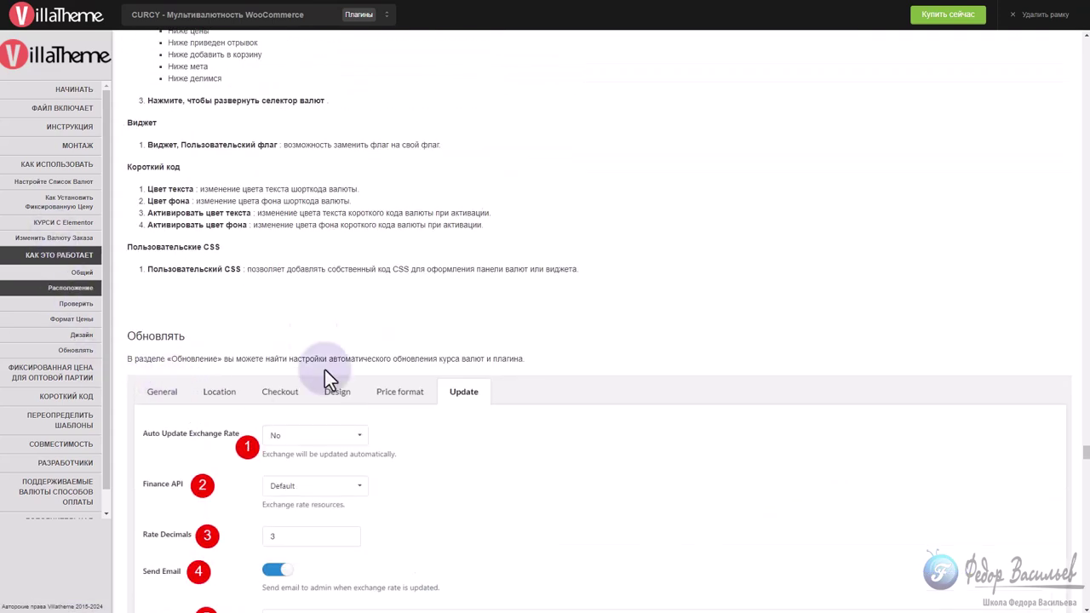
scroll(257, 381, up, 10)
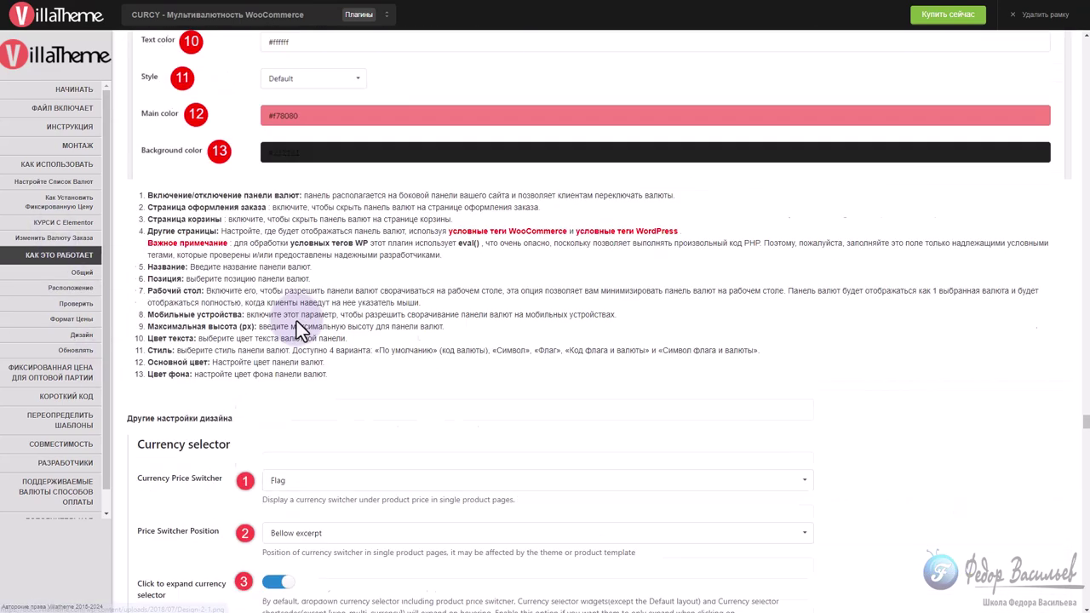
scroll(244, 358, up, 10)
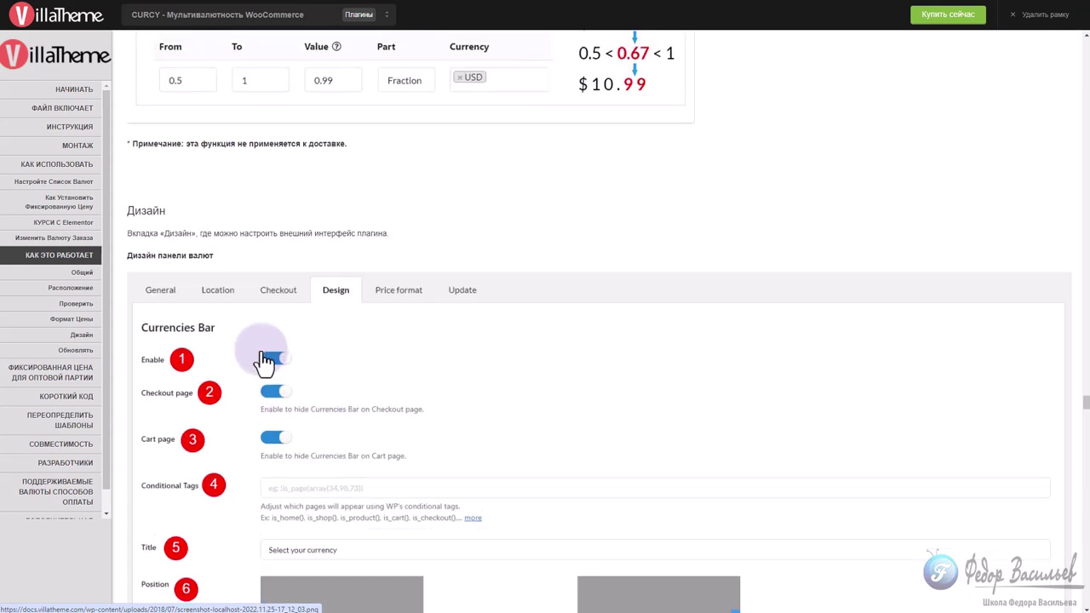
scroll(255, 366, up, 10)
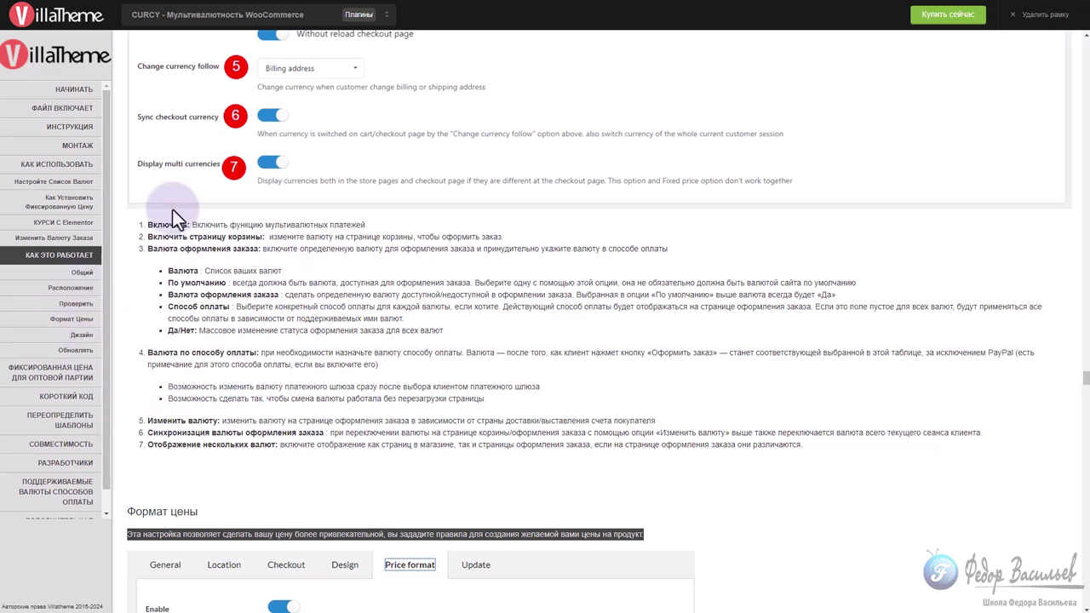
scroll(172, 208, up, 2)
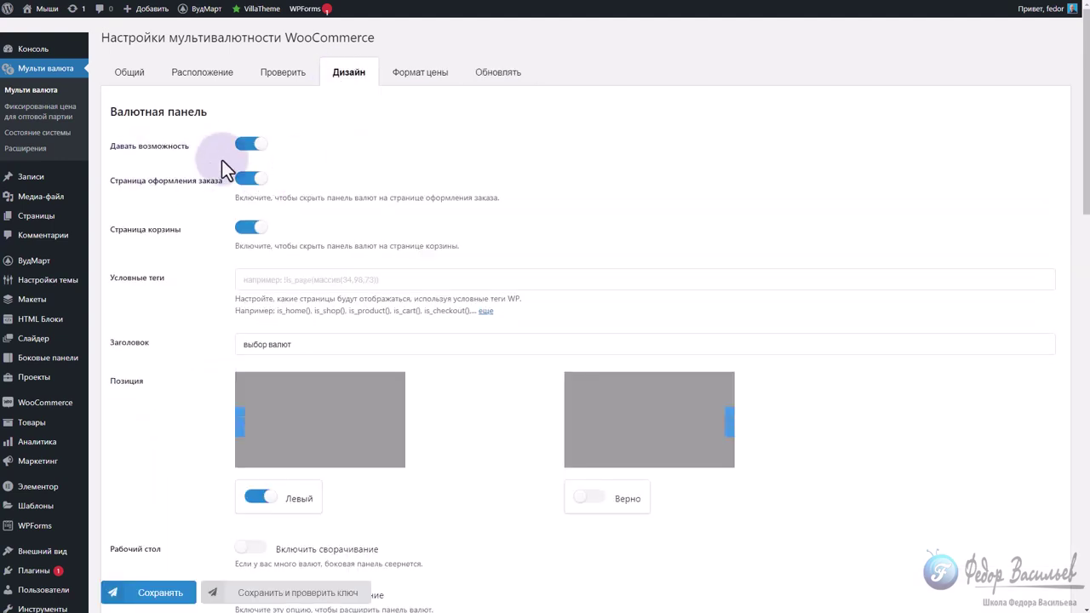
Turn off the currency bar and save the design settings
click(242, 143)
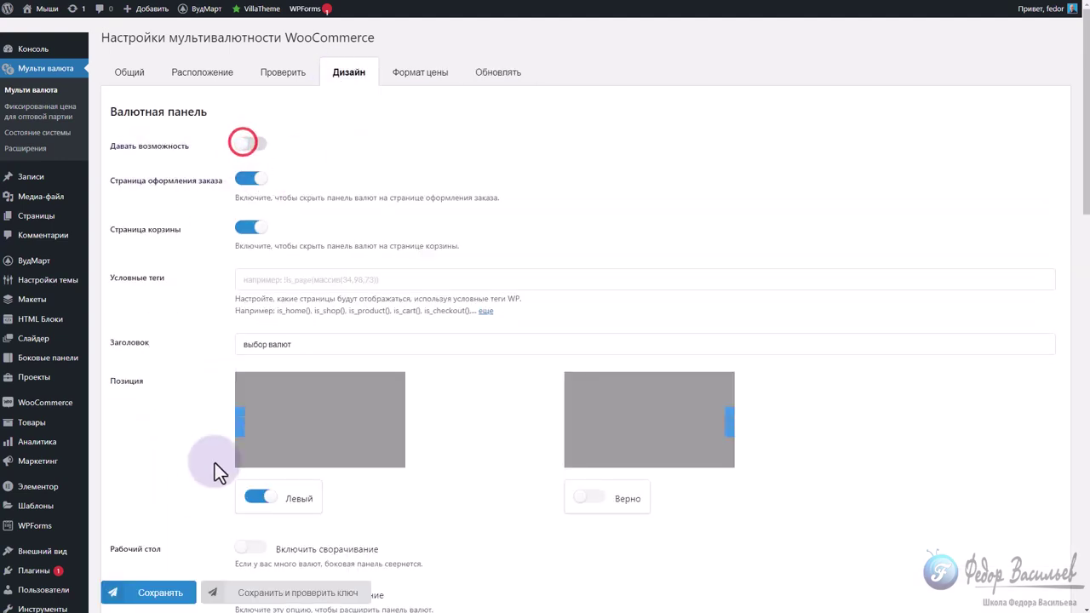
click(146, 592)
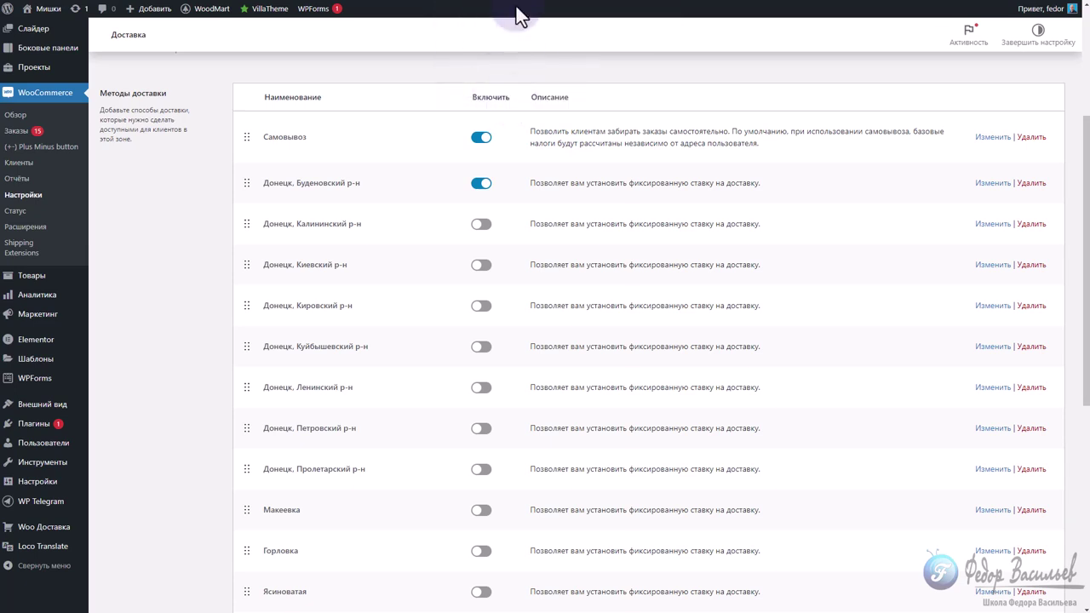
Open the home page in Elementor from the list of all pages and search the widgets for "multi"
scroll(147, 214, up, 3)
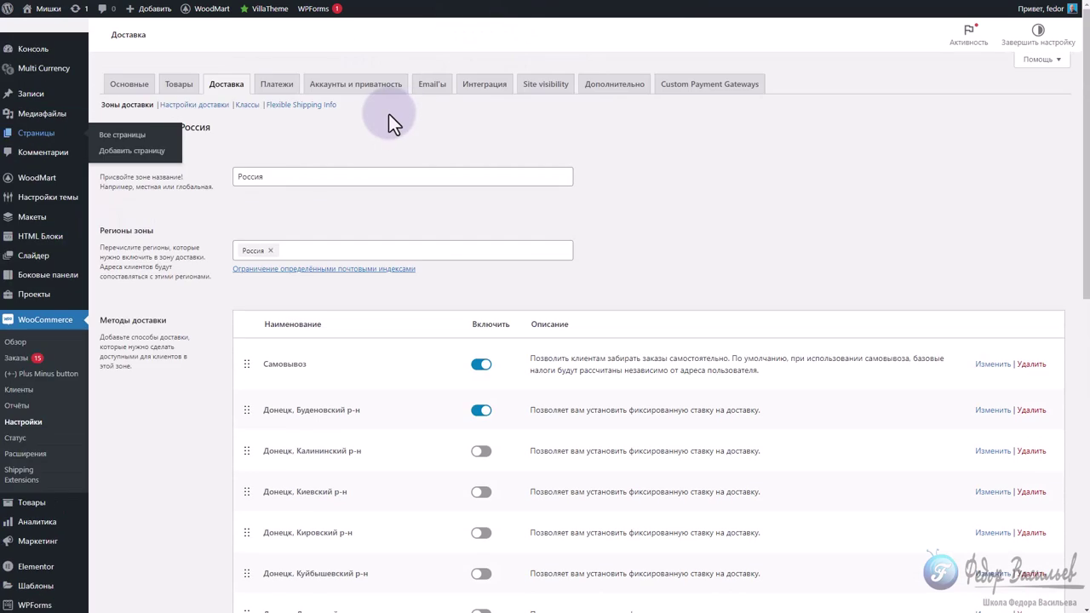
click(128, 135)
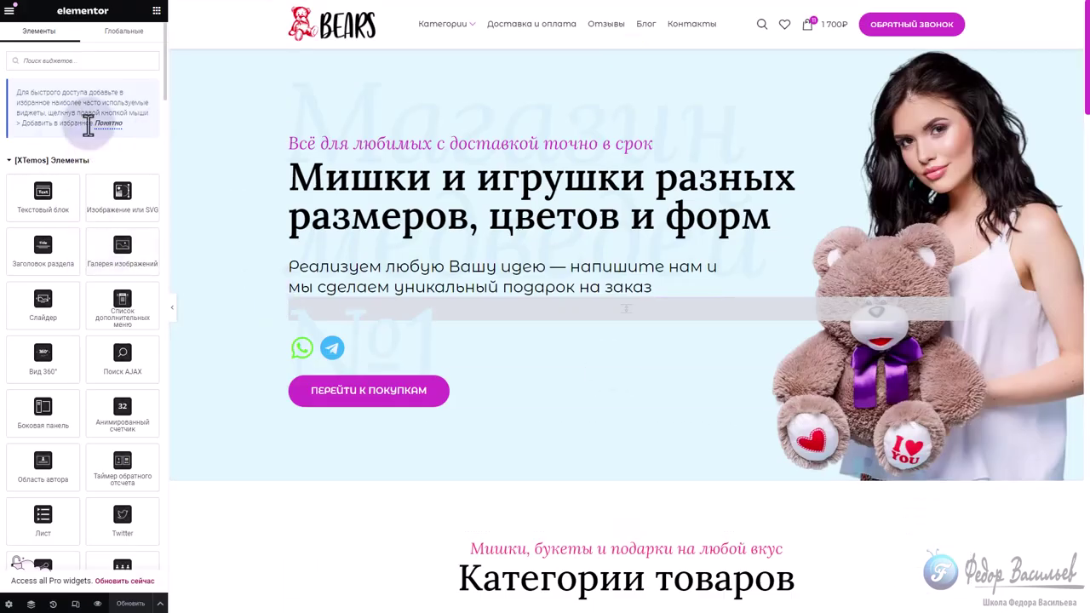
click(69, 60)
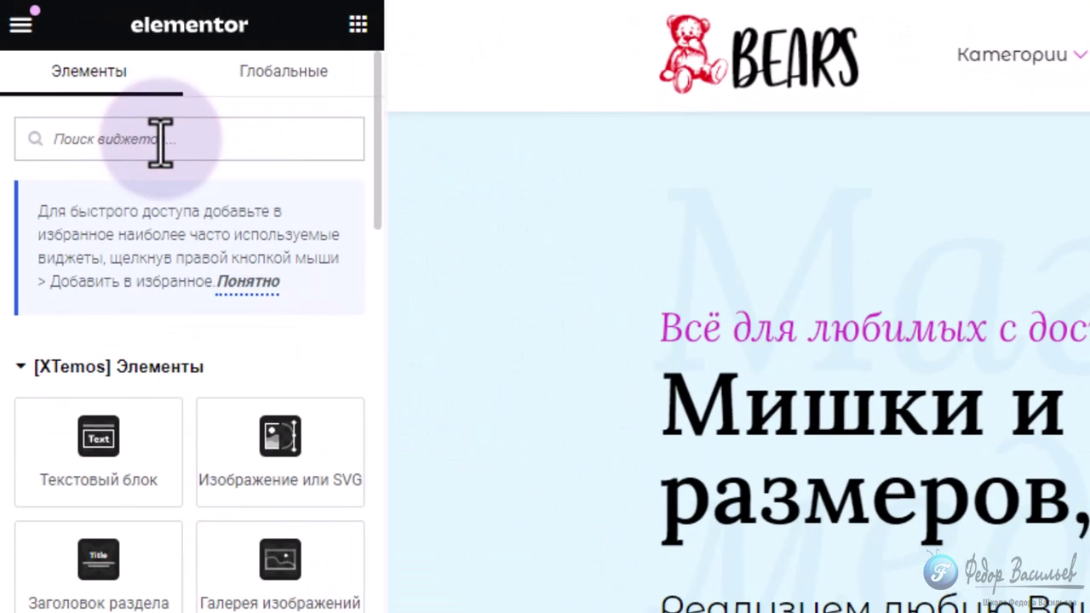
text(multi)
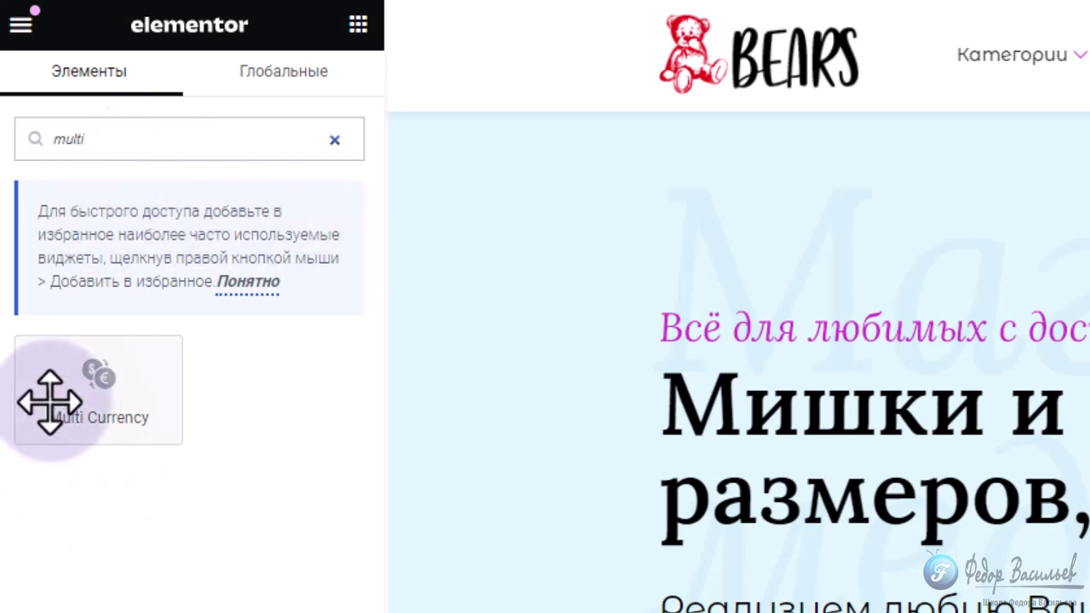
Place the Multi Currency widget beneath the Перейти к покупкам button in the home page's hero section
drag(85, 400, 626, 136)
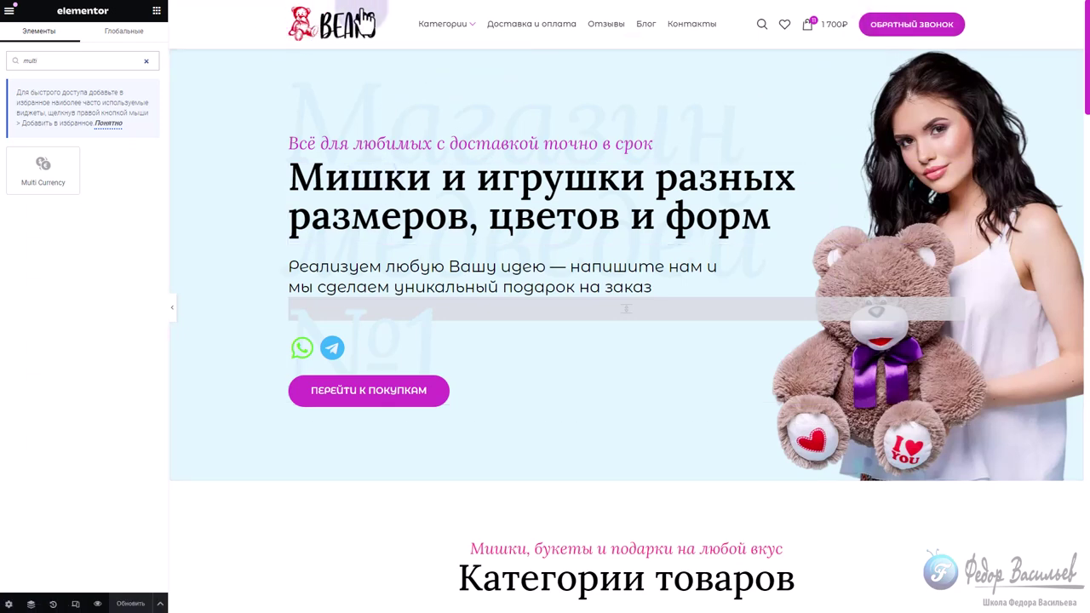
scroll(385, 253, down, 3)
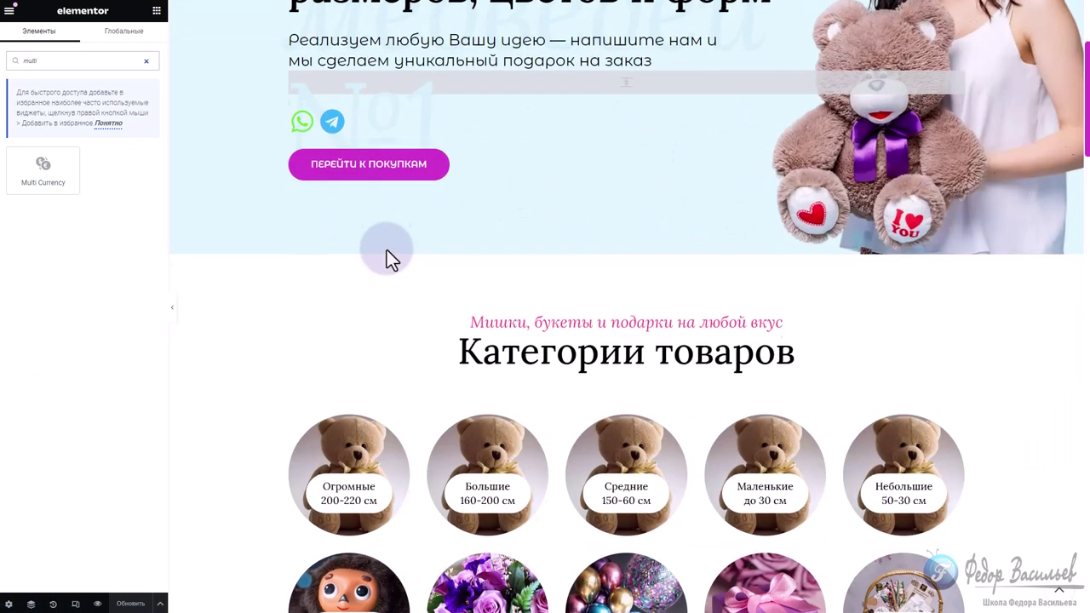
scroll(387, 250, up, 3)
drag(333, 156, 366, 134)
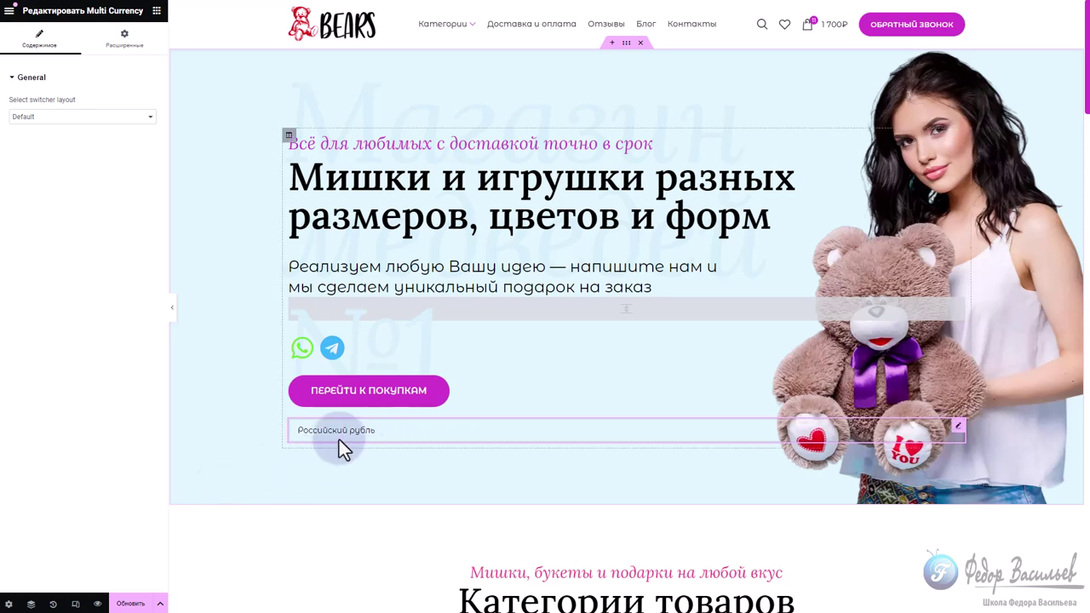
Preview the widget's default currency list and set its switcher layout to Plain Horizontal
click(339, 435)
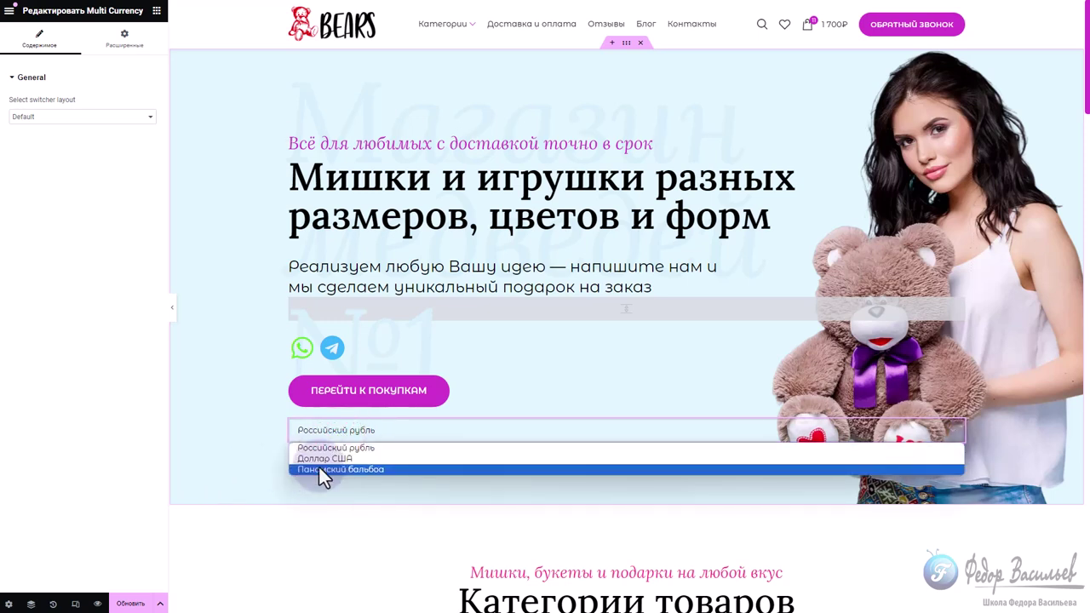
click(321, 432)
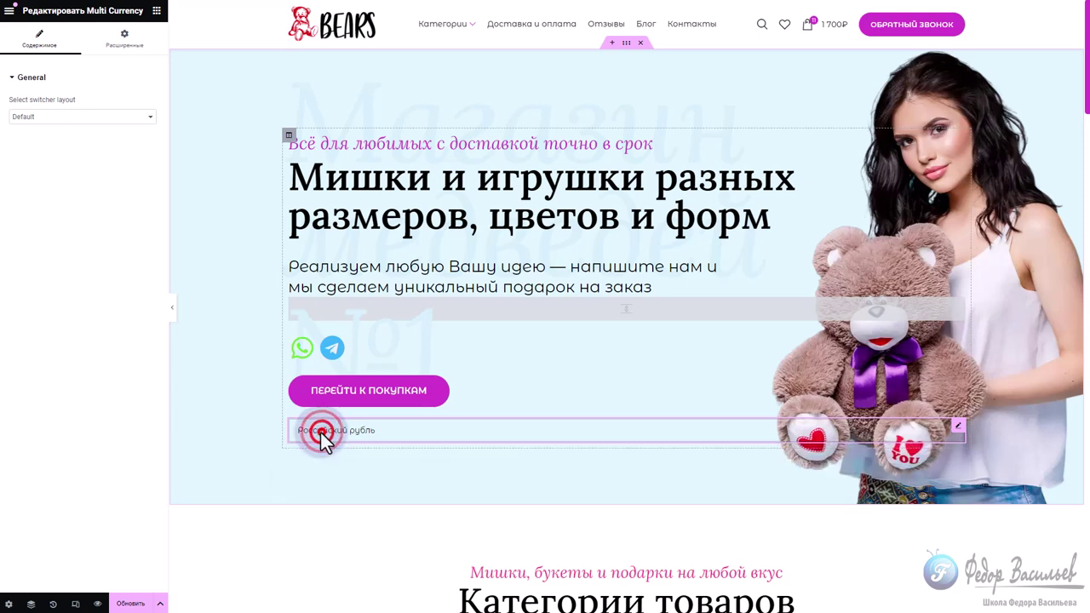
click(72, 115)
click(66, 135)
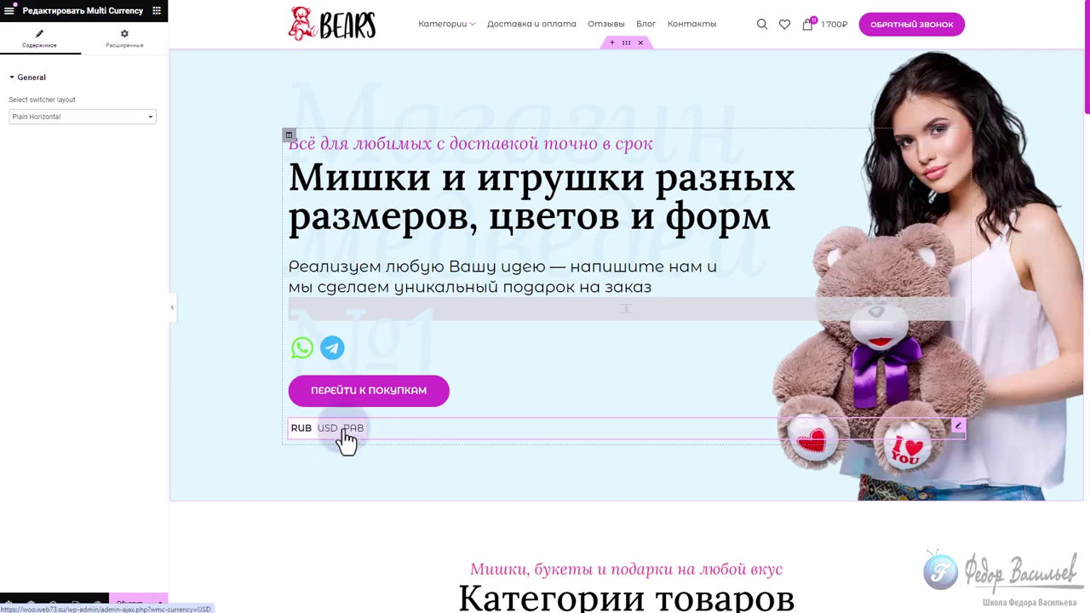
Try the Plain Vertical switcher layout and preview the currency switcher on the page
click(37, 117)
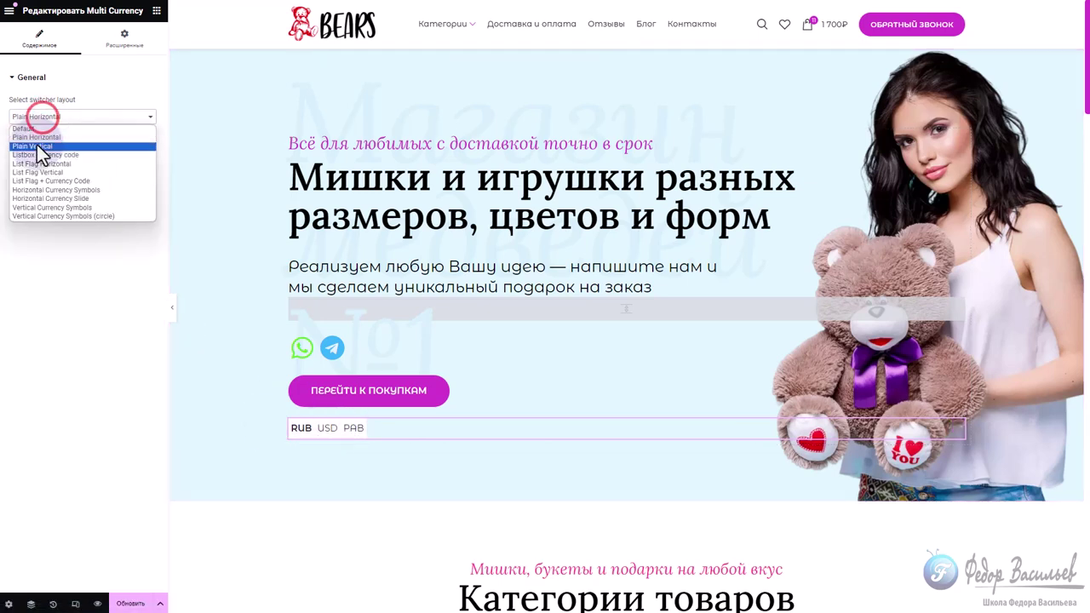
click(37, 145)
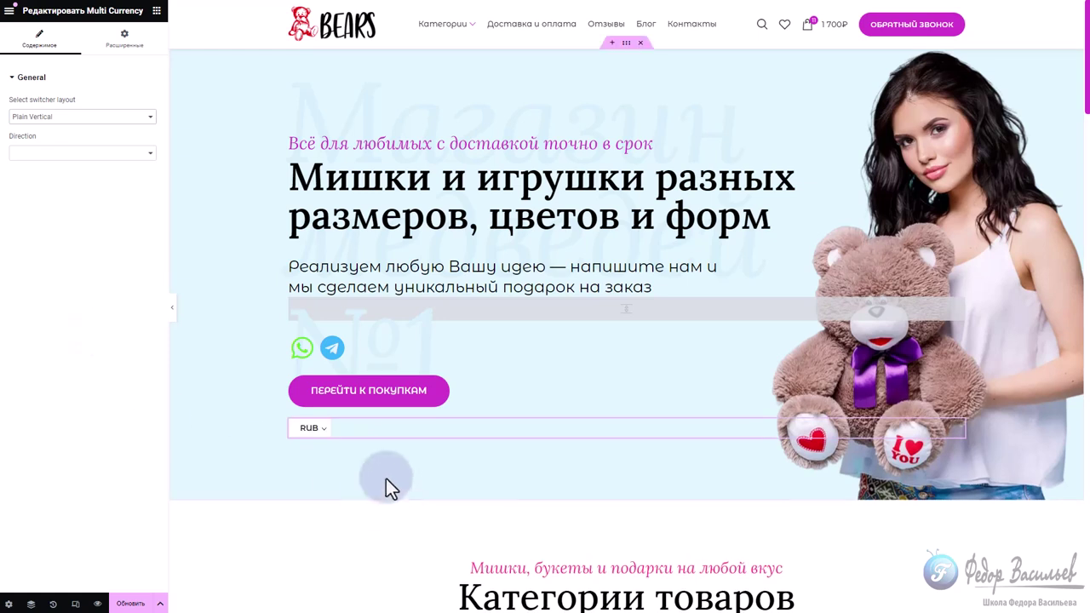
mouse_move(323, 431)
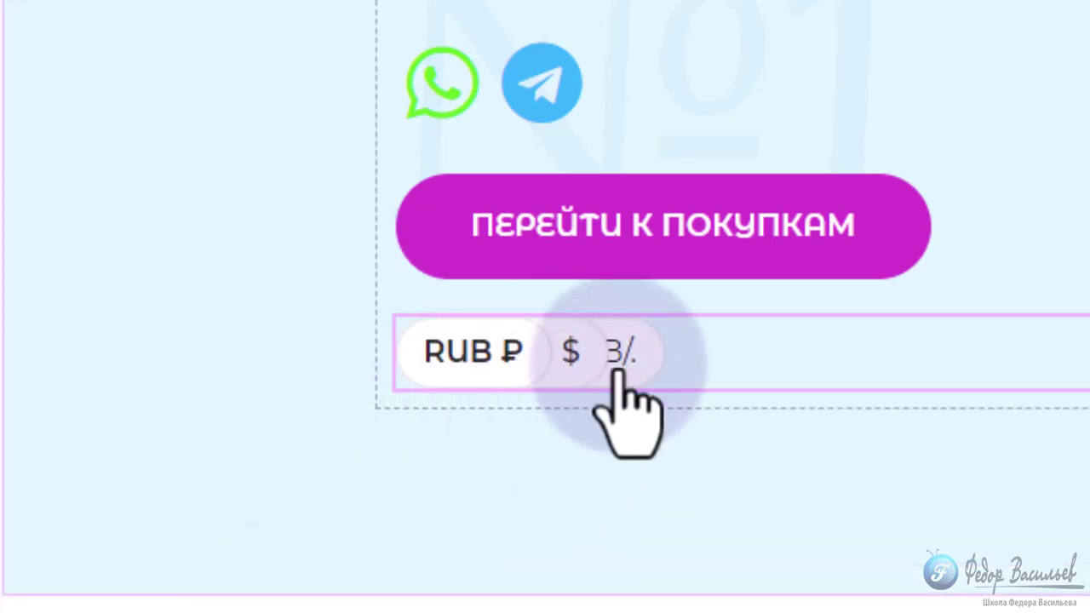
Try the Vertical Currency Symbols switcher layout and preview its currency list on the page
click(53, 116)
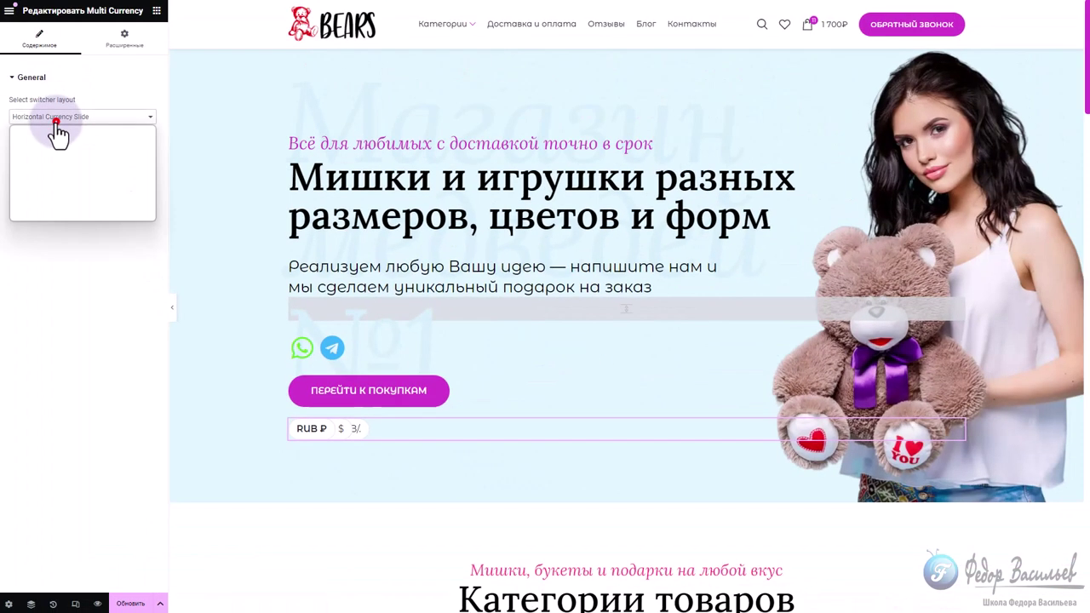
click(34, 208)
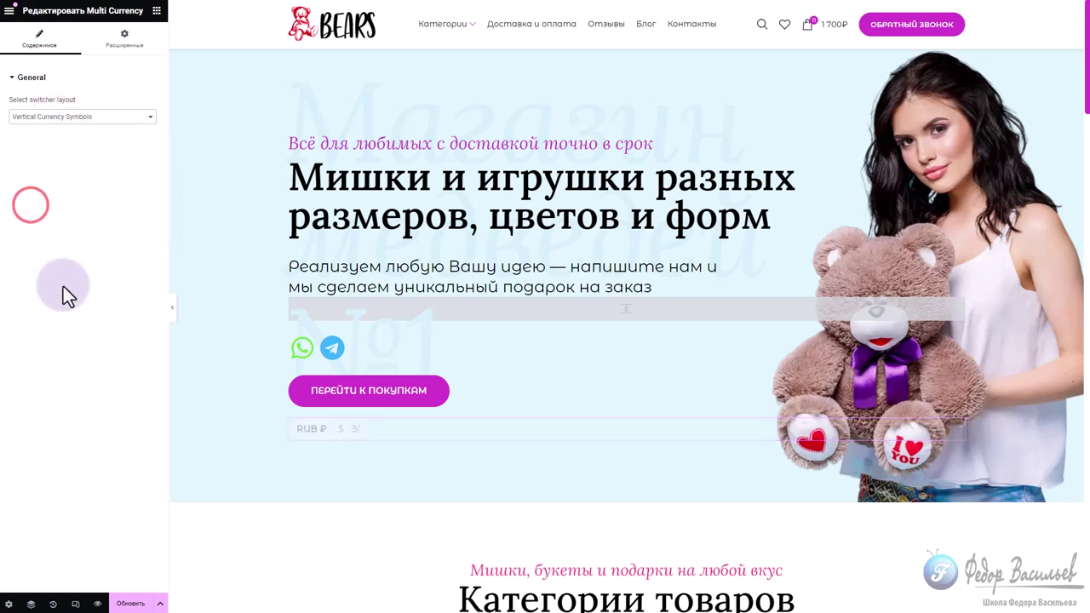
mouse_move(303, 433)
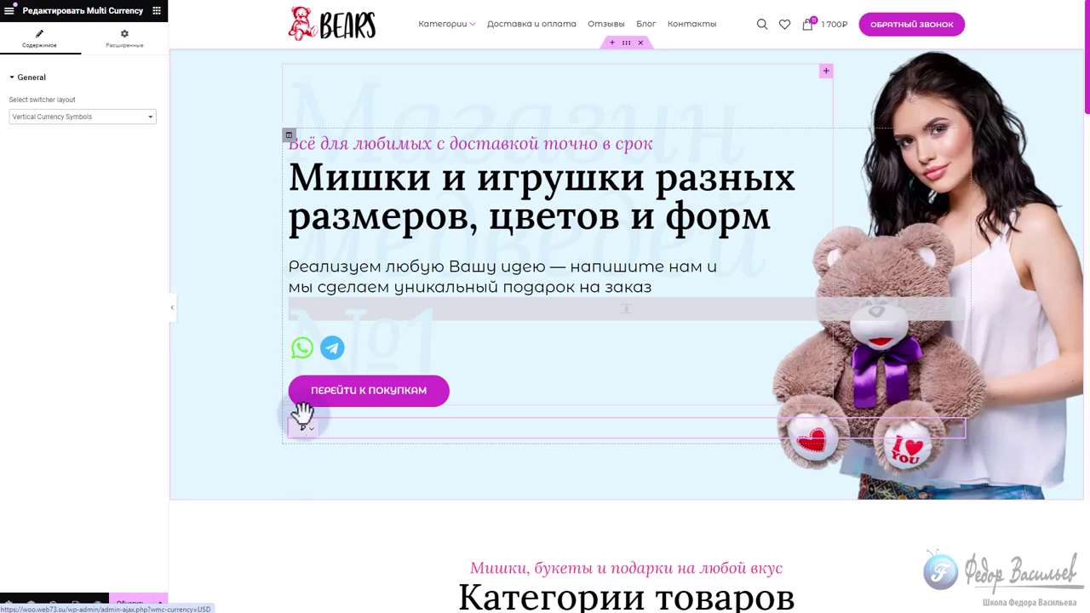
Set the switcher layout to Vertical Currency Symbols (circle) and expand the switcher to preview it
click(81, 116)
click(69, 215)
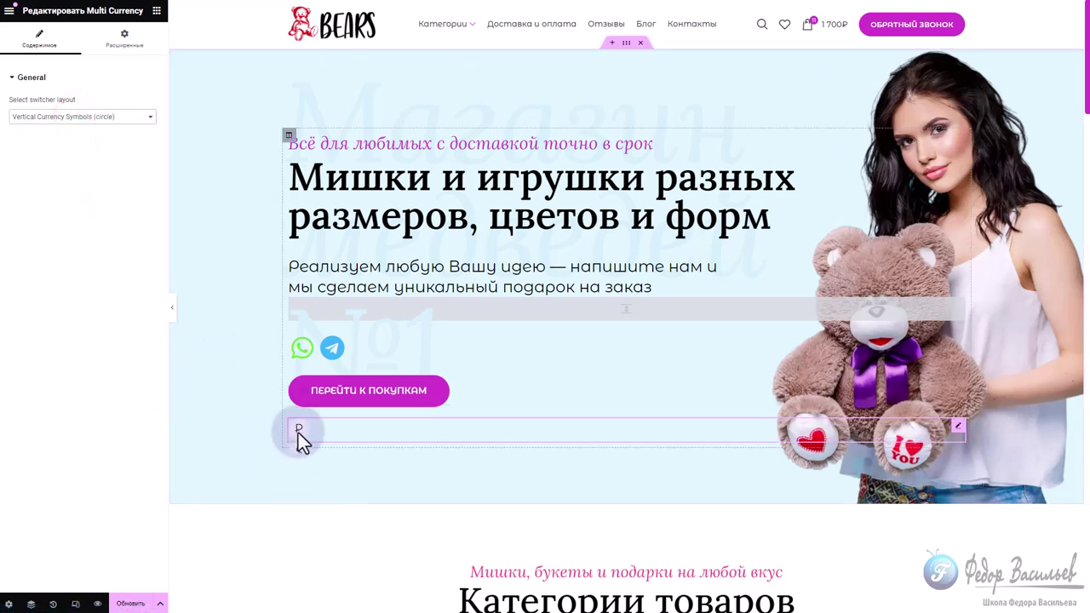
mouse_move(298, 442)
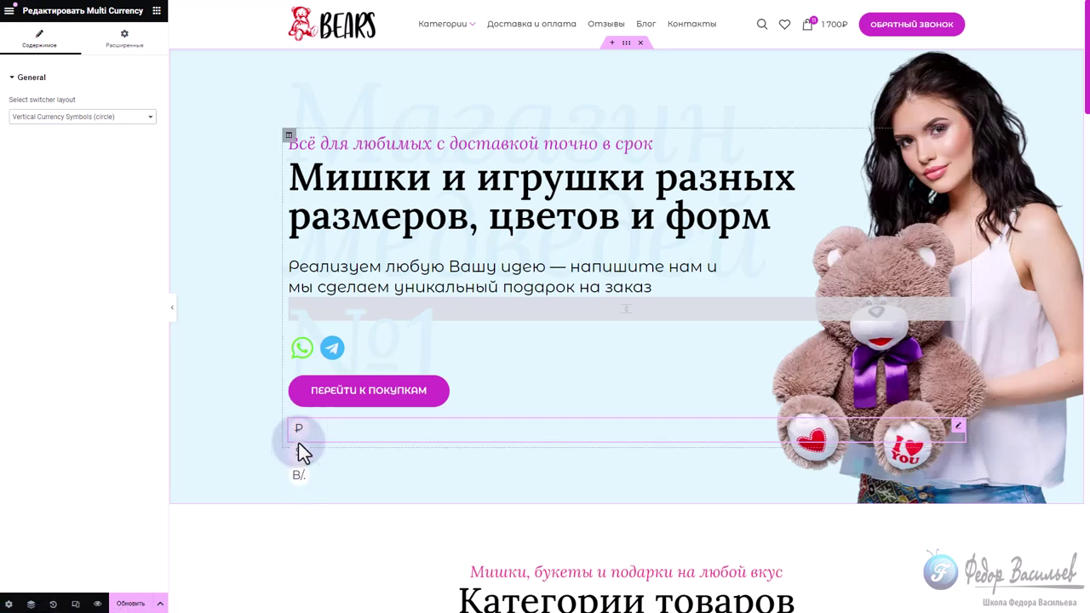